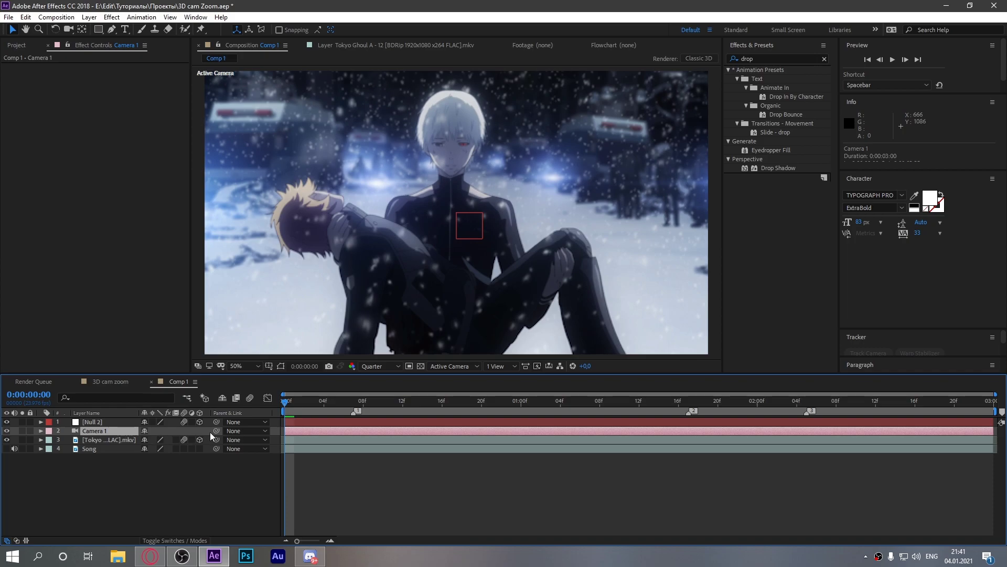
Parent Camera 1 to Null 2 and add Scale, Position and Z Rotation keyframes to the null
{"action": "left_click", "coordinate": [102, 422]}
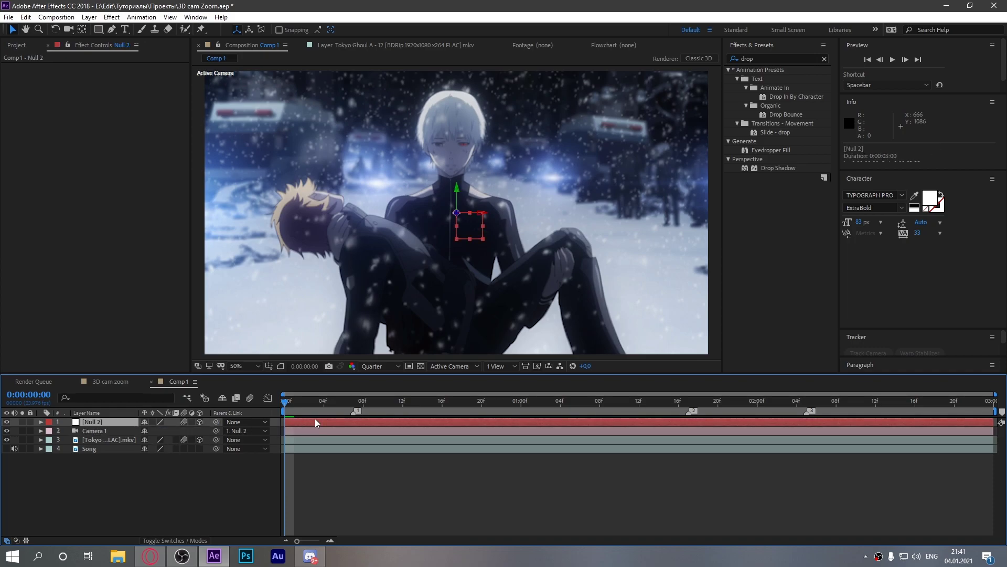
{"action": "key", "text": "s"}
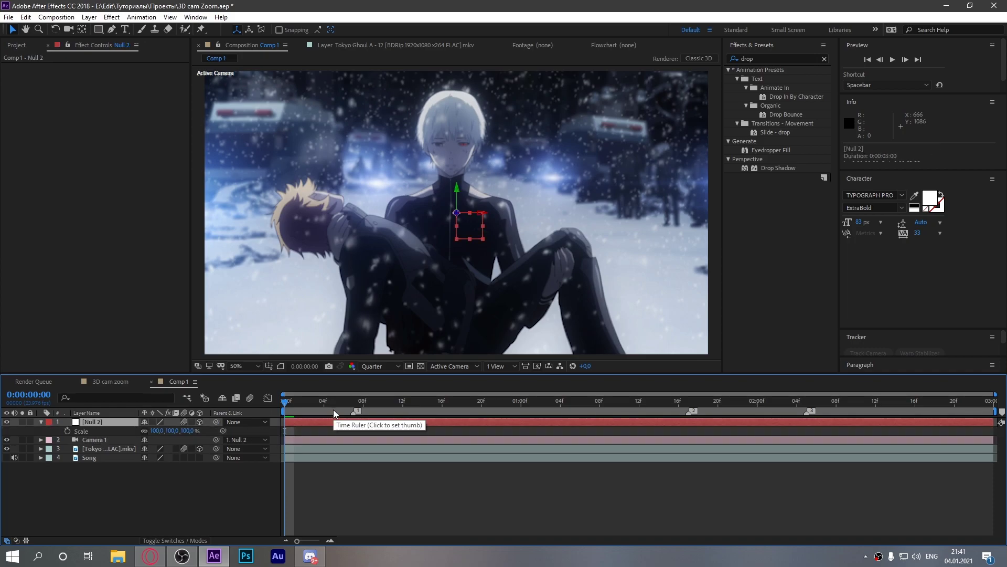
{"action": "left_click", "coordinate": [67, 431]}
{"action": "key", "text": "p"}
{"action": "left_click", "coordinate": [67, 431]}
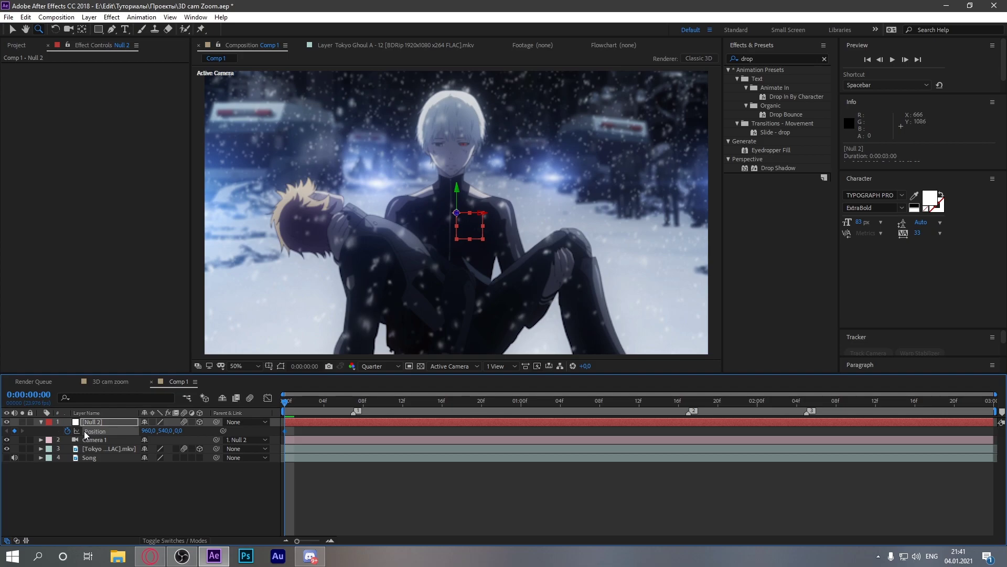
{"action": "key", "text": "r"}
{"action": "left_click", "coordinate": [68, 457]}
{"action": "key", "text": "u"}
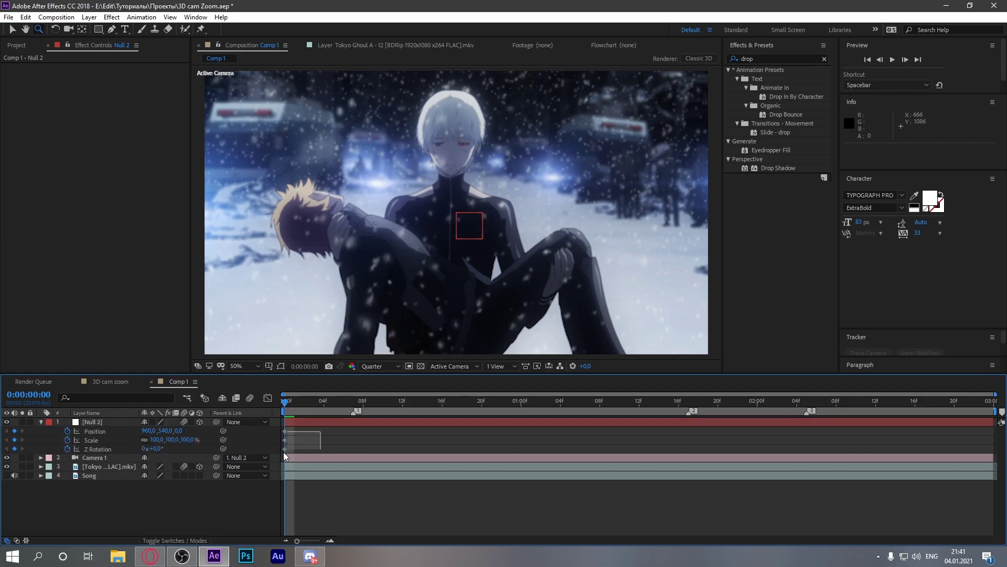
Move the null's three keyframes to the first marker at 0:00:00:07 and apply Easy Ease
{"action": "left_click_drag", "start_coordinate": [284, 441], "coordinate": [349, 441]}
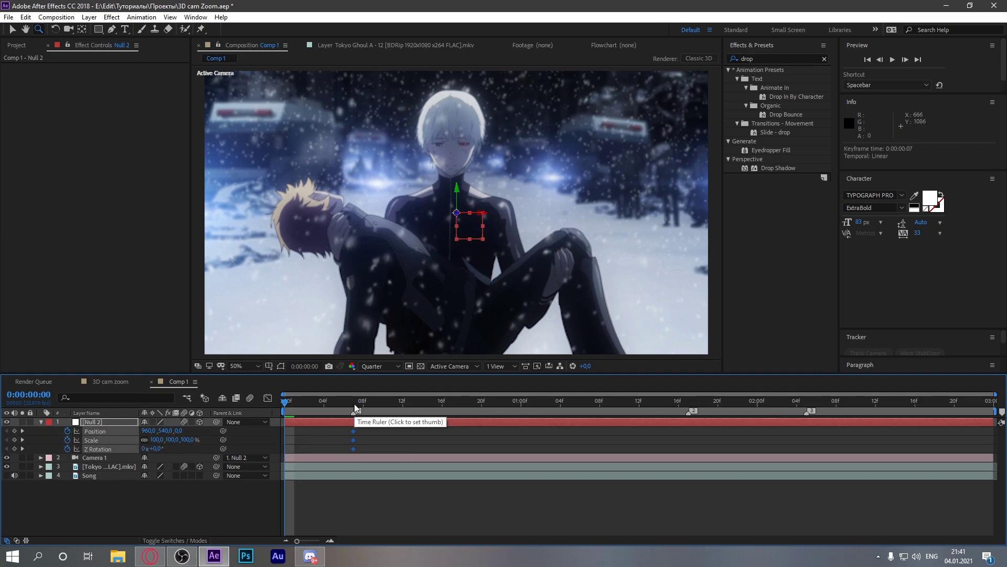
{"action": "left_click", "coordinate": [354, 402]}
At the second marker, 0:00:01:17, increase the null's Scale strongly and set its Z Rotation to -29°
{"action": "left_click_drag", "start_coordinate": [355, 402], "coordinate": [686, 409]}
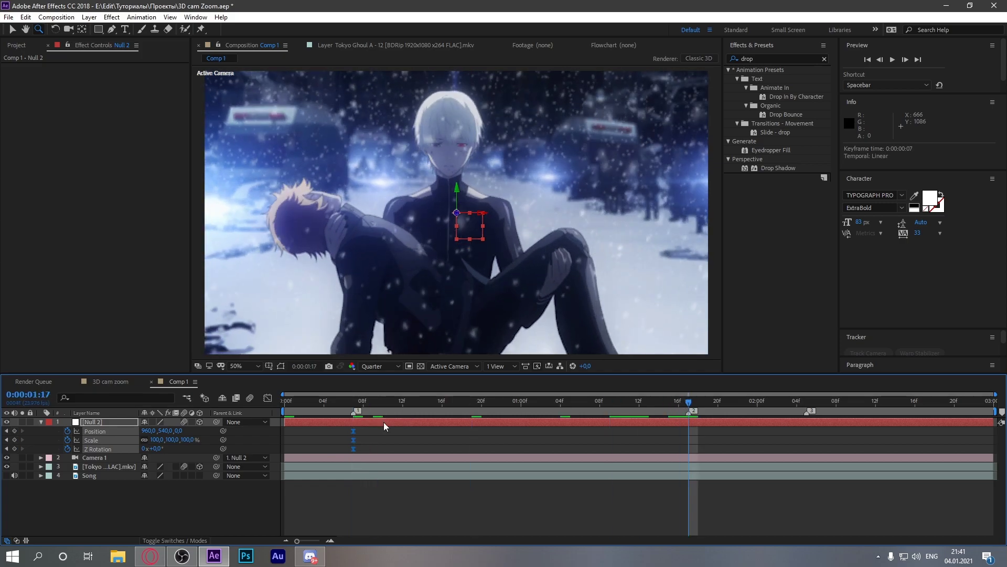
{"action": "mouse_move", "coordinate": [155, 440]}
{"action": "left_mouse_down"}
{"action": "mouse_move", "coordinate": [183, 453]}
{"action": "mouse_move", "coordinate": [145, 450]}
{"action": "left_mouse_up"}
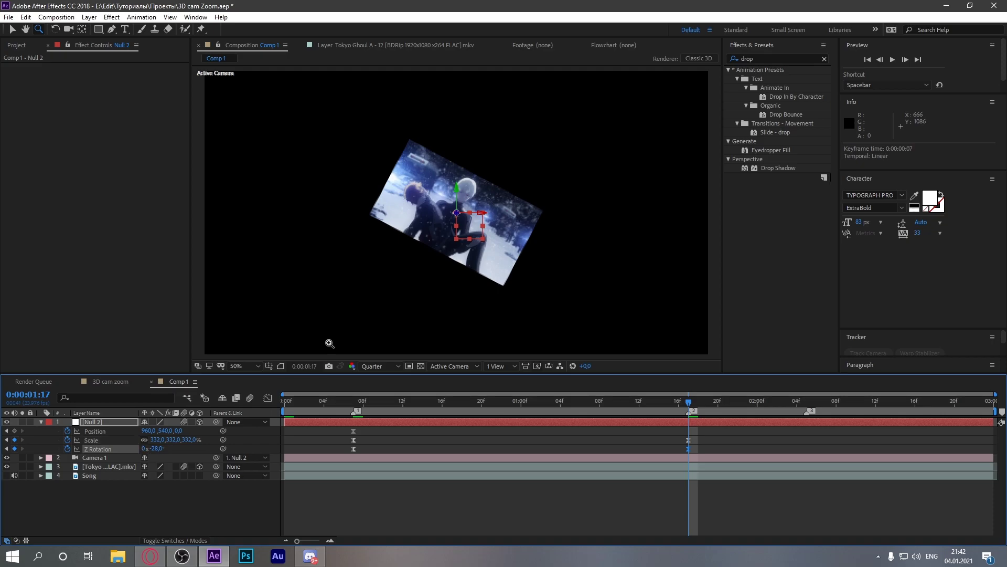
{"action": "left_click_drag", "start_coordinate": [155, 449], "coordinate": [263, 440]}
At the third marker, 0:00:02:05, set the null's Z Rotation to 0° and its Scale to 84%
{"action": "left_click_drag", "start_coordinate": [693, 410], "coordinate": [803, 407]}
{"action": "left_click_drag", "start_coordinate": [169, 439], "coordinate": [3, 462]}
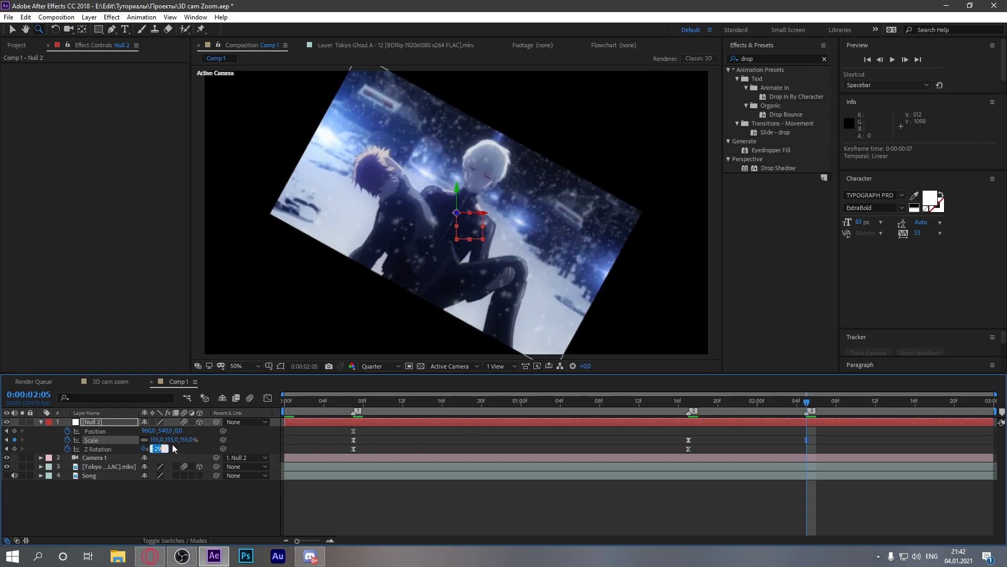
{"action": "type", "text": "0"}
{"action": "key", "text": "Return"}
{"action": "left_click_drag", "start_coordinate": [173, 440], "coordinate": [137, 447]}
Show the Scale and Z Rotation keyframes in the Graph Editor and shorten the first keyframes' outgoing handles
{"action": "left_click_drag", "start_coordinate": [820, 436], "coordinate": [530, 513]}
{"action": "left_click", "coordinate": [268, 398]}
{"action": "key", "text": "v"}
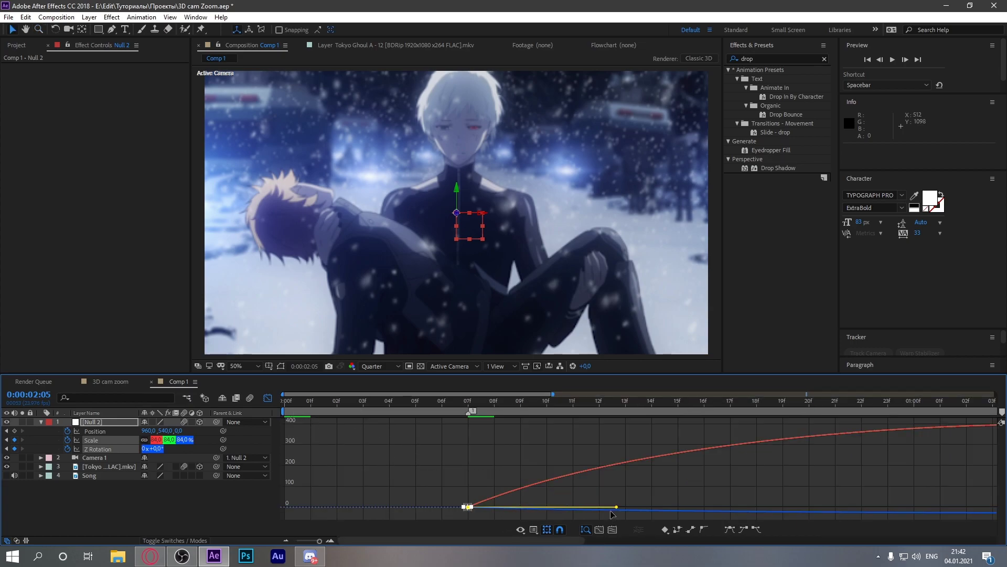
{"action": "left_click_drag", "start_coordinate": [617, 507], "coordinate": [494, 509]}
Shorten the second keyframes' outgoing handles in the speed graph and extend the incoming handles of the second and third keyframes
{"action": "left_click_drag", "start_coordinate": [551, 394], "coordinate": [807, 395]}
{"action": "mouse_move", "coordinate": [777, 440]}
{"action": "left_mouse_down"}
{"action": "mouse_move", "coordinate": [852, 460]}
{"action": "mouse_move", "coordinate": [740, 450]}
{"action": "left_mouse_up"}
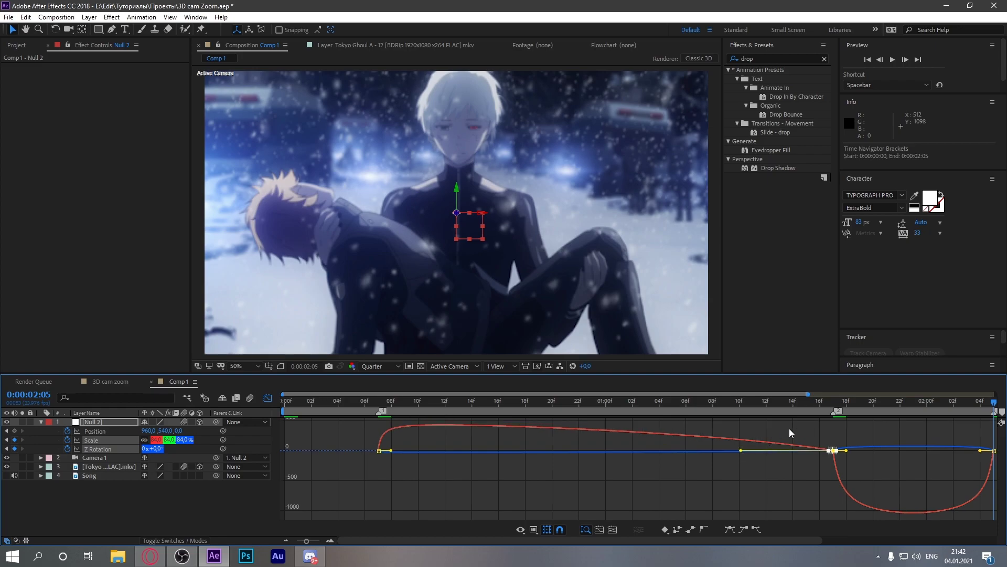
{"action": "left_click_drag", "start_coordinate": [847, 451], "coordinate": [839, 452]}
{"action": "left_click_drag", "start_coordinate": [895, 430], "coordinate": [944, 452]}
Preview the camera animation from the start of the composition
{"action": "left_click_drag", "start_coordinate": [379, 405], "coordinate": [90, 418]}
{"action": "key", "text": "space"}
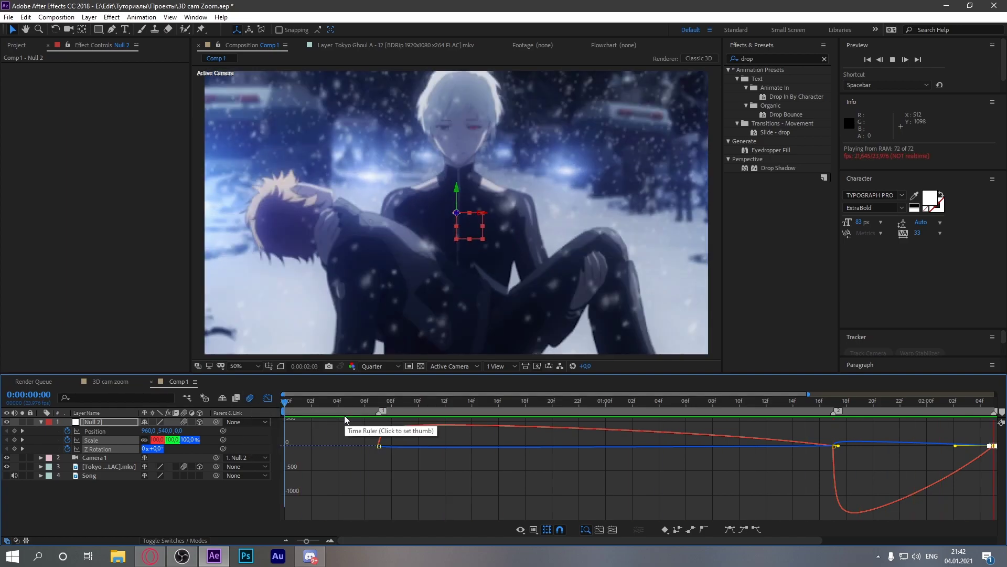
{"action": "key", "text": "space"}
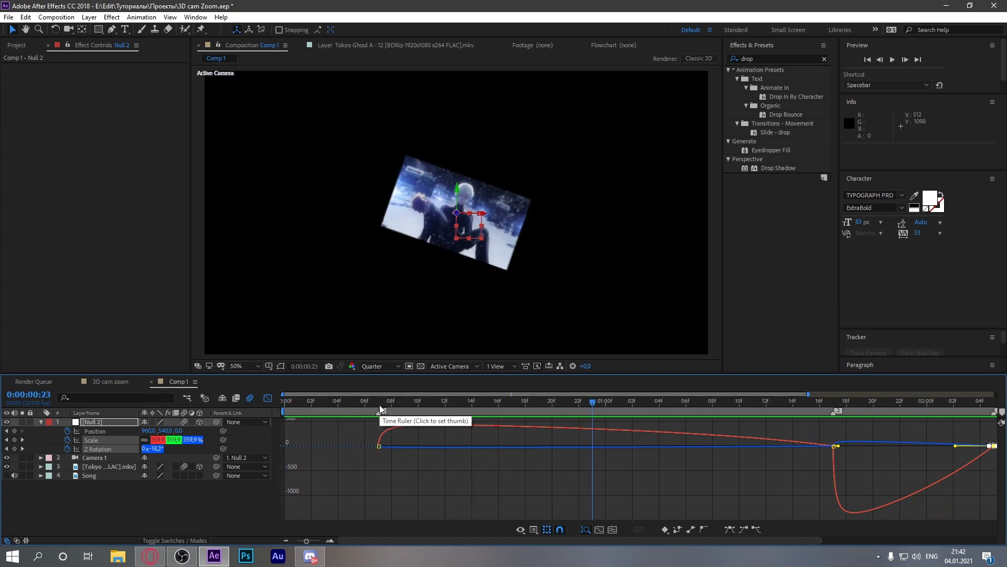
Shorten the first keyframes' outgoing handles further and extend the second keyframes' incoming handles to about 0:00:01:06
{"action": "left_click", "coordinate": [380, 410]}
{"action": "left_click_drag", "start_coordinate": [396, 434], "coordinate": [362, 460]}
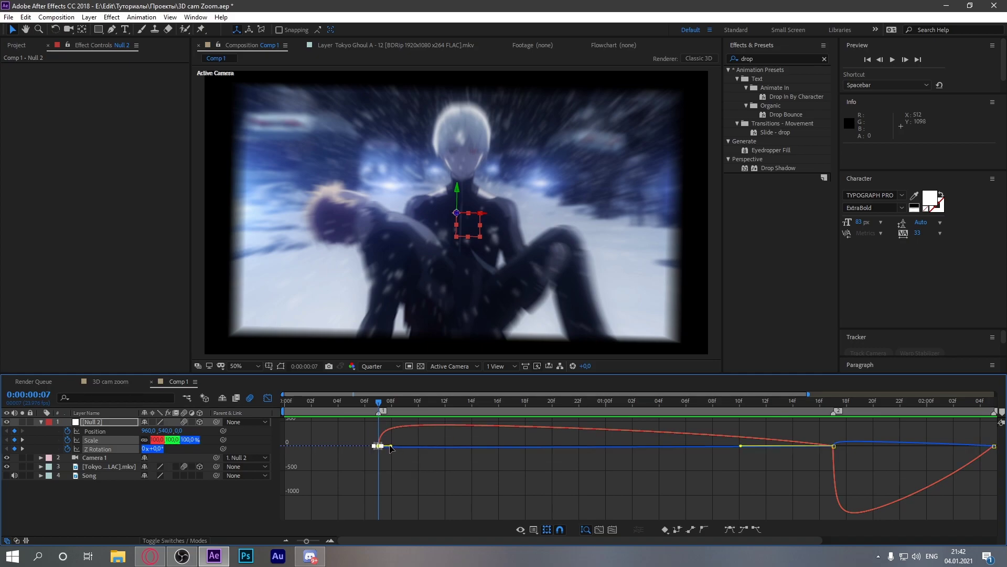
{"action": "left_click_drag", "start_coordinate": [699, 429], "coordinate": [780, 464]}
{"action": "left_click_drag", "start_coordinate": [740, 435], "coordinate": [883, 485]}
{"action": "left_click_drag", "start_coordinate": [748, 453], "coordinate": [687, 448]}
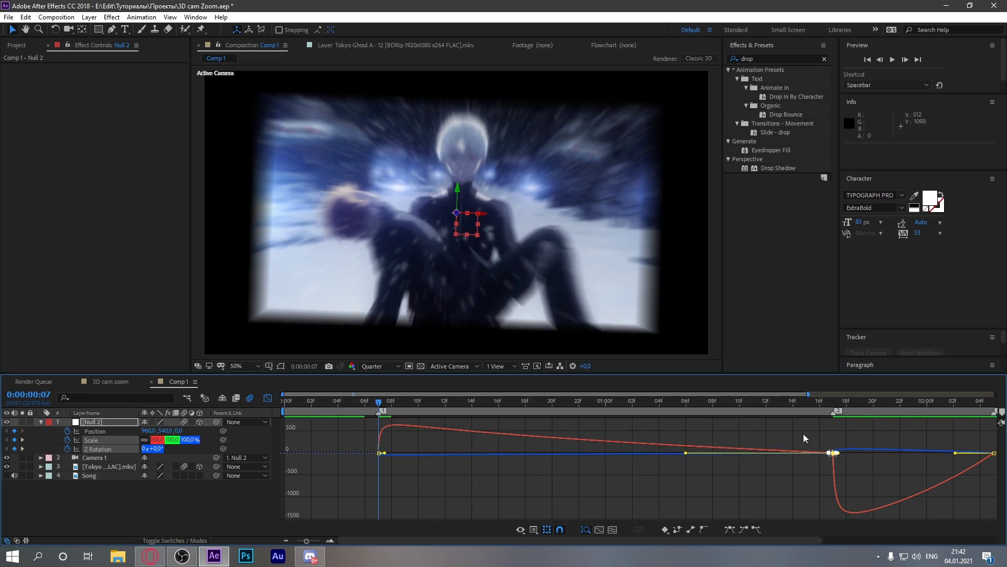
{"action": "left_click_drag", "start_coordinate": [914, 437], "coordinate": [993, 489]}
{"action": "key", "text": "ctrl+z"}
{"action": "left_click_drag", "start_coordinate": [944, 433], "coordinate": [988, 477]}
{"action": "left_click_drag", "start_coordinate": [940, 423], "coordinate": [995, 464]}
{"action": "left_click", "coordinate": [944, 457]}
{"action": "left_click", "coordinate": [101, 440]}
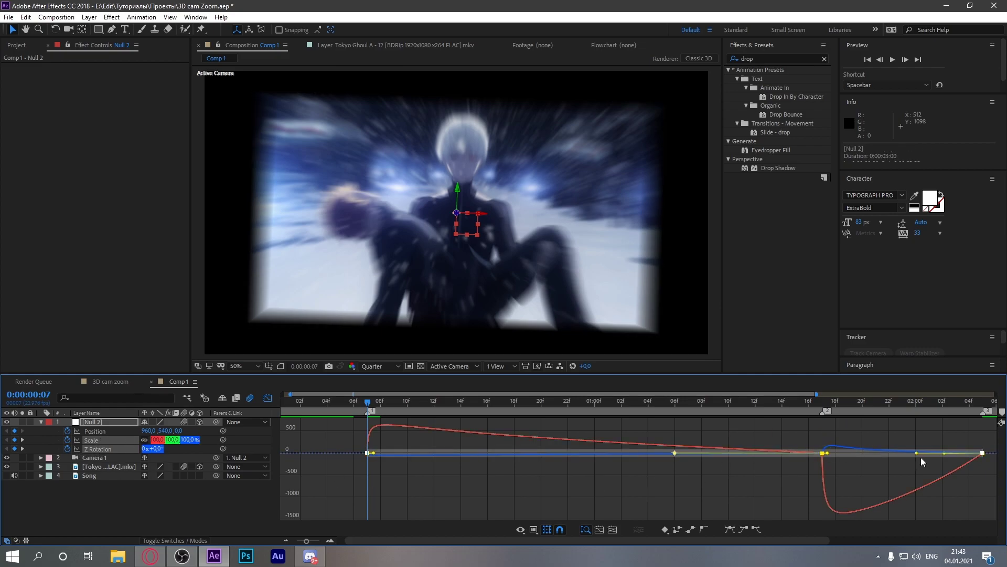
{"action": "key", "text": "ctrl+z"}
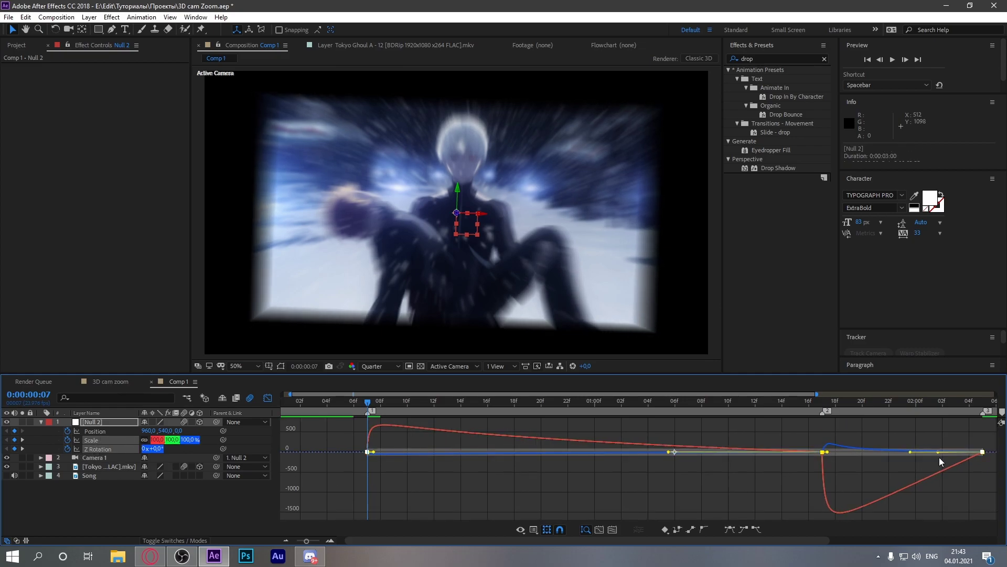
Extend the last keyframe's incoming speed handle separately for Z Rotation and for Scale
{"action": "left_click", "coordinate": [110, 442]}
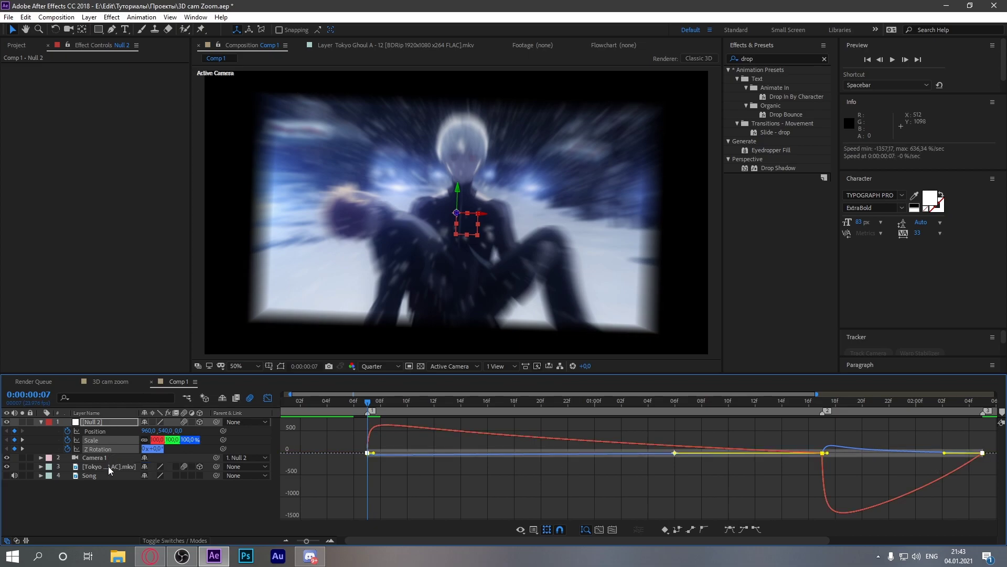
{"action": "left_click", "coordinate": [109, 464]}
{"action": "left_click", "coordinate": [108, 439]}
{"action": "left_click", "coordinate": [935, 481]}
{"action": "left_click_drag", "start_coordinate": [944, 453], "coordinate": [997, 498]}
{"action": "left_click", "coordinate": [114, 451]}
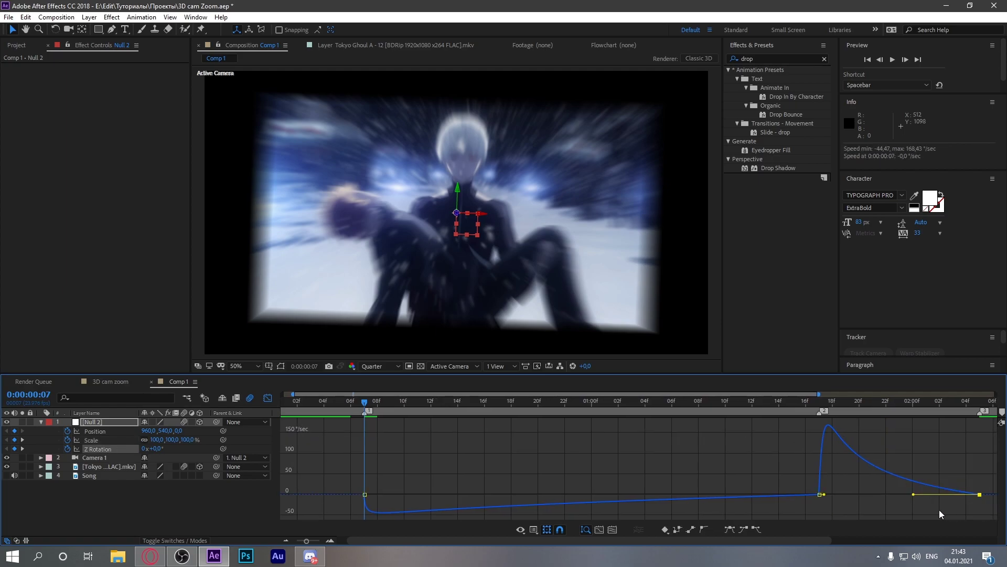
{"action": "left_click", "coordinate": [101, 442]}
{"action": "left_click_drag", "start_coordinate": [979, 427], "coordinate": [816, 443]}
Leave the Graph Editor and play back the revised zoom from the start
{"action": "left_click", "coordinate": [267, 398]}
{"action": "left_click_drag", "start_coordinate": [348, 404], "coordinate": [154, 414]}
{"action": "key", "text": "space"}
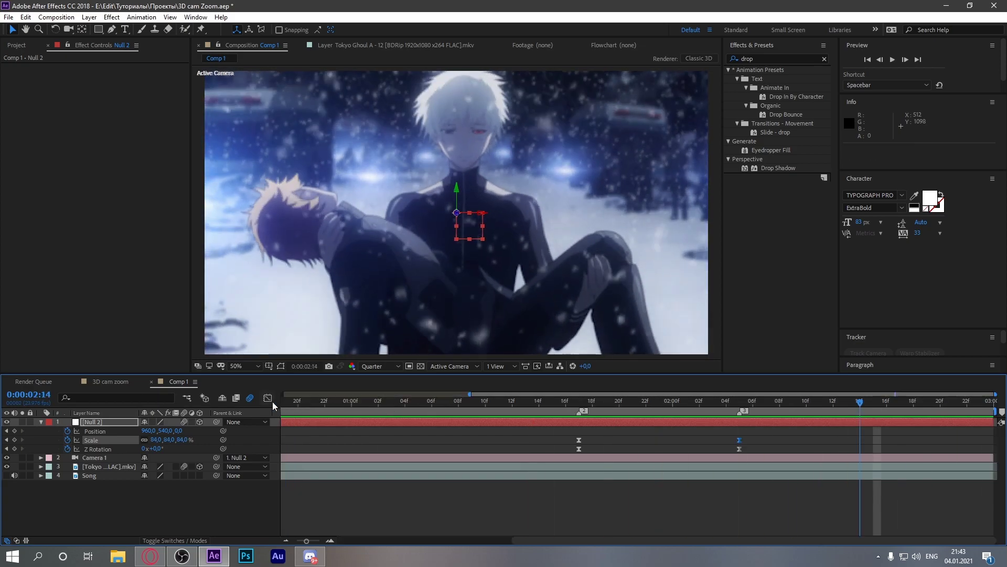
Show the Scale and Z Rotation speed graphs together and shorten the second keyframes' outgoing handles for a sharper start
{"action": "left_click", "coordinate": [268, 399]}
{"action": "left_click", "coordinate": [115, 447], "text": "shift"}
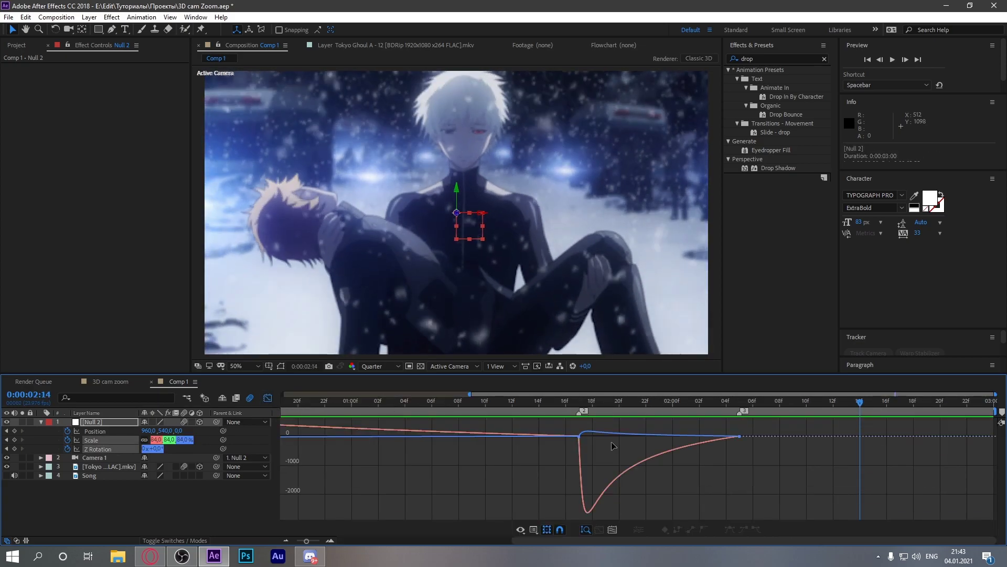
{"action": "left_click_drag", "start_coordinate": [656, 427], "coordinate": [790, 455]}
{"action": "left_click", "coordinate": [579, 435], "text": "shift"}
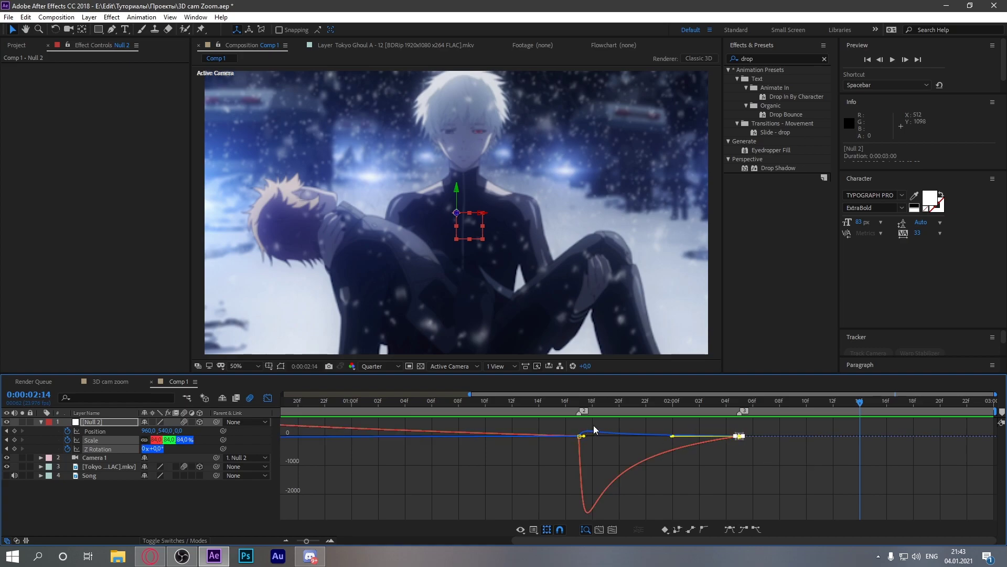
{"action": "left_click_drag", "start_coordinate": [461, 392], "coordinate": [685, 397]}
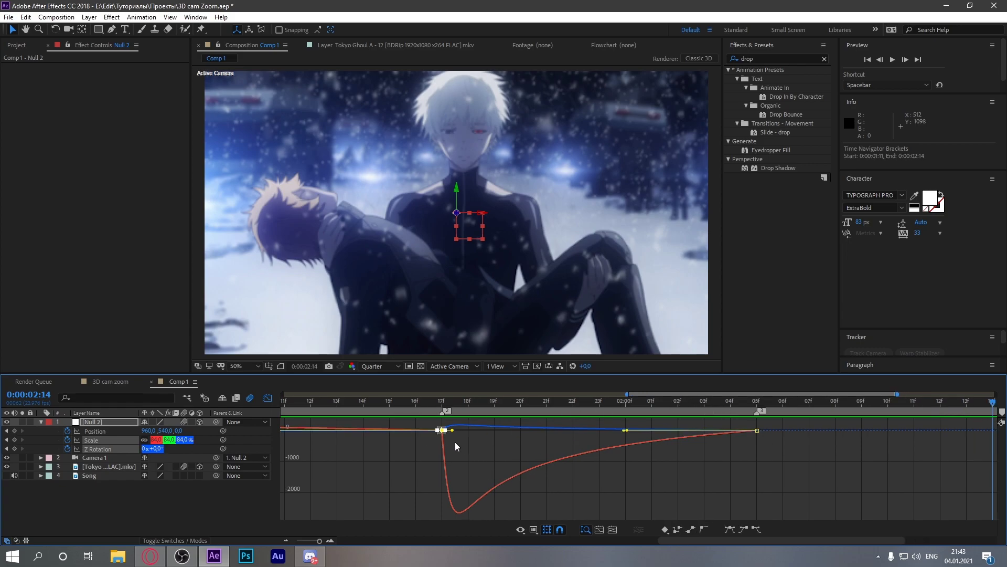
{"action": "left_click_drag", "start_coordinate": [454, 432], "coordinate": [449, 432]}
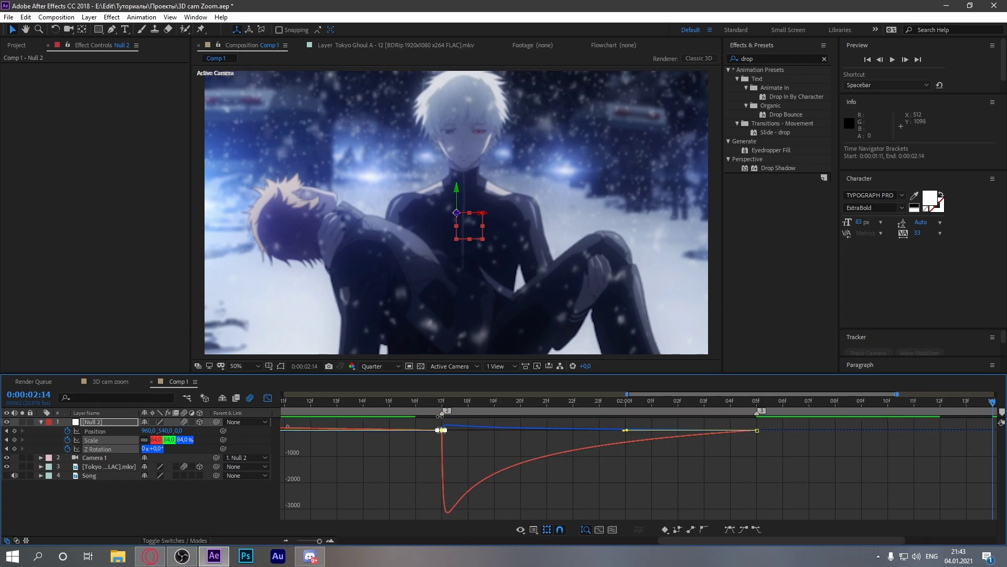
Extend the last Scale and Z Rotation keyframes' incoming handles to about 0:00:01:23
{"action": "left_click", "coordinate": [408, 401]}
{"action": "left_click_drag", "start_coordinate": [420, 402], "coordinate": [768, 439]}
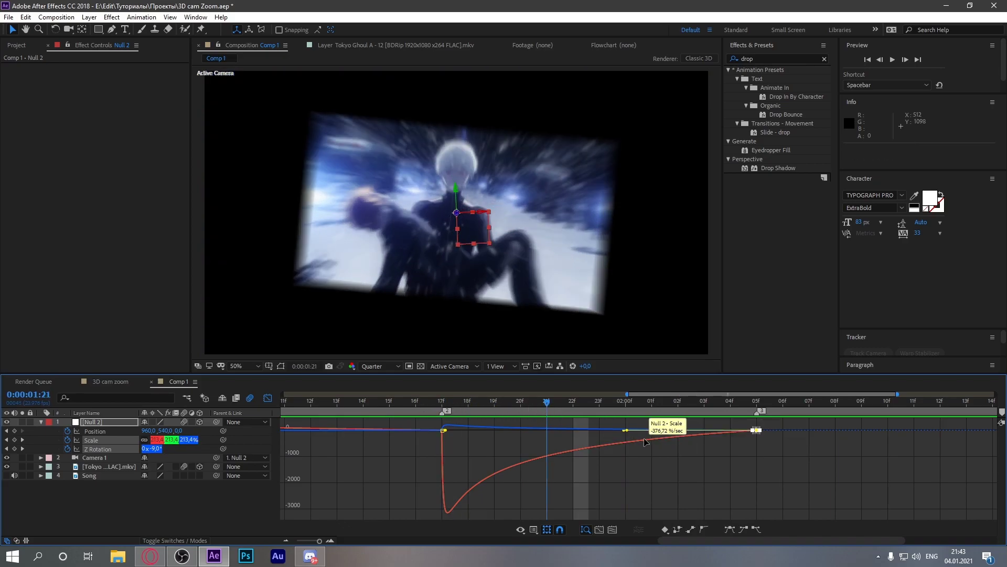
{"action": "left_click", "coordinate": [675, 452]}
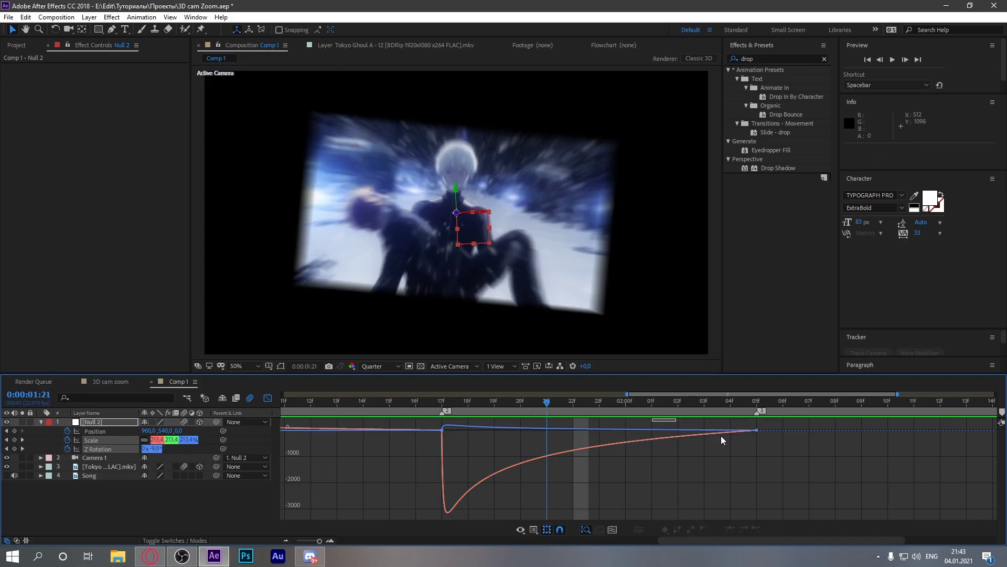
{"action": "left_click", "coordinate": [619, 430]}
{"action": "left_click_drag", "start_coordinate": [626, 431], "coordinate": [600, 431]}
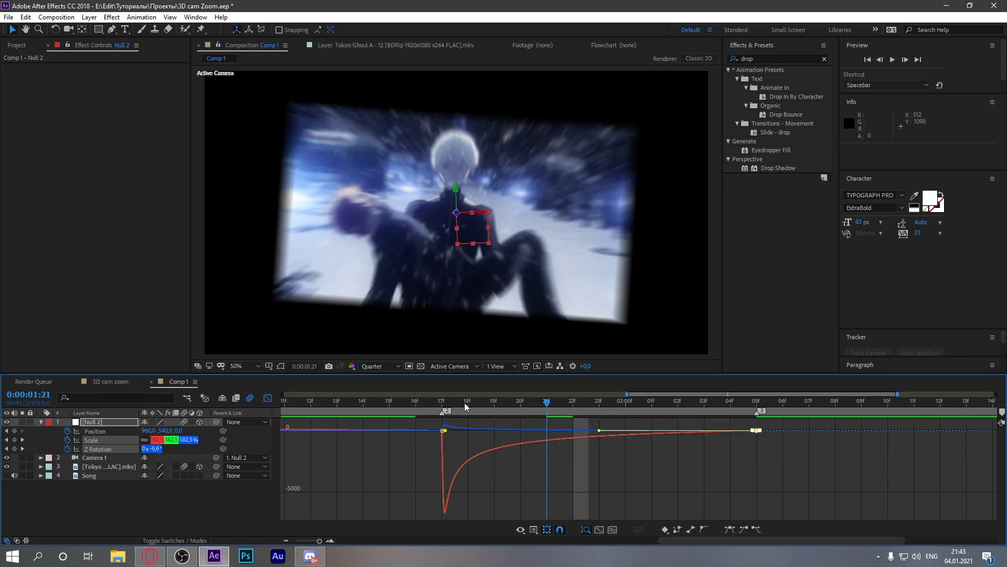
Play back the composition to check the new easing and close the Graph Editor
{"action": "left_click", "coordinate": [391, 402]}
{"action": "key", "text": "space"}
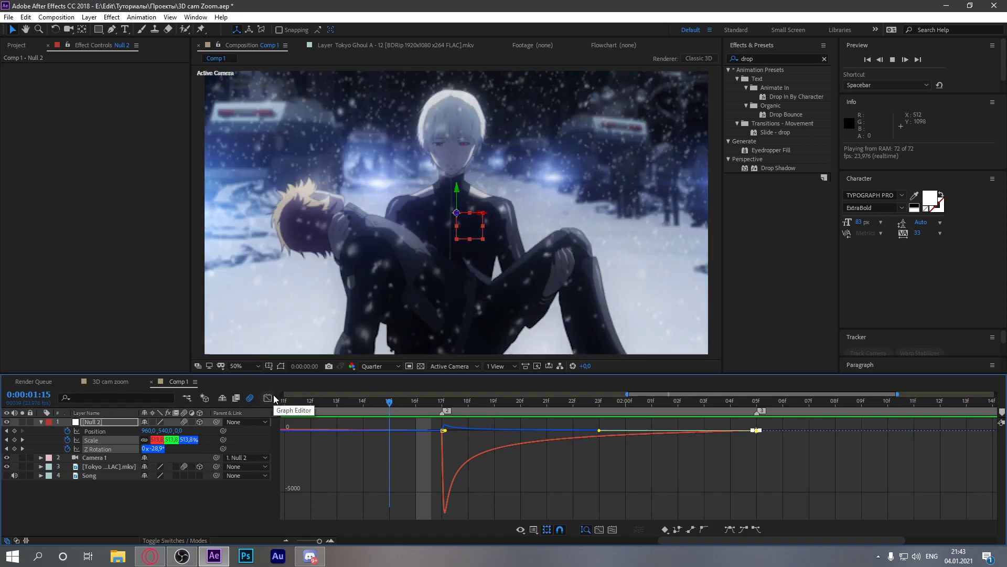
{"action": "left_click", "coordinate": [269, 398]}
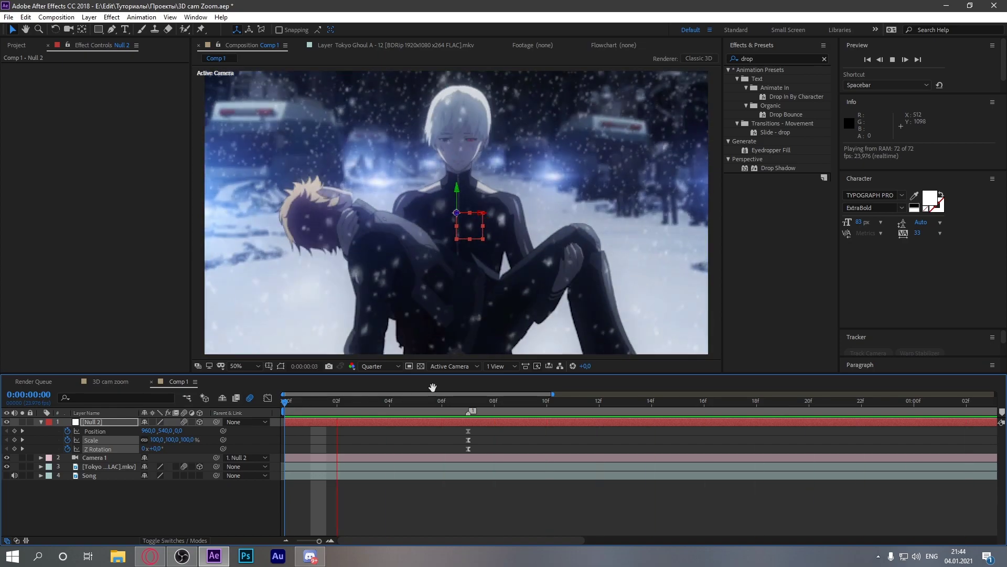
Add an adjustment layer above the other layers and apply the Twitch preset Chaos Theory to it
{"action": "left_click", "coordinate": [465, 399]}
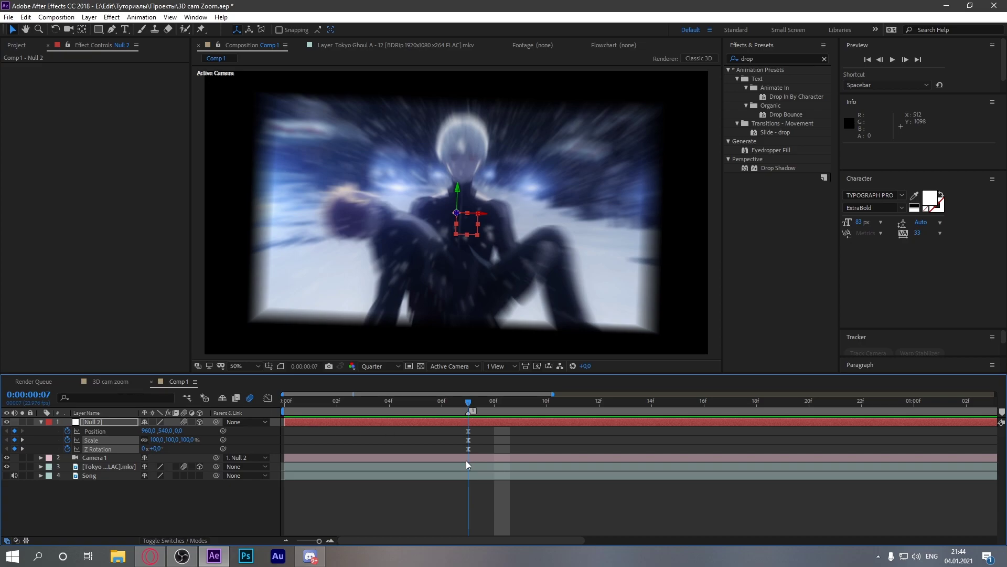
{"action": "key", "text": "ctrl+alt+y"}
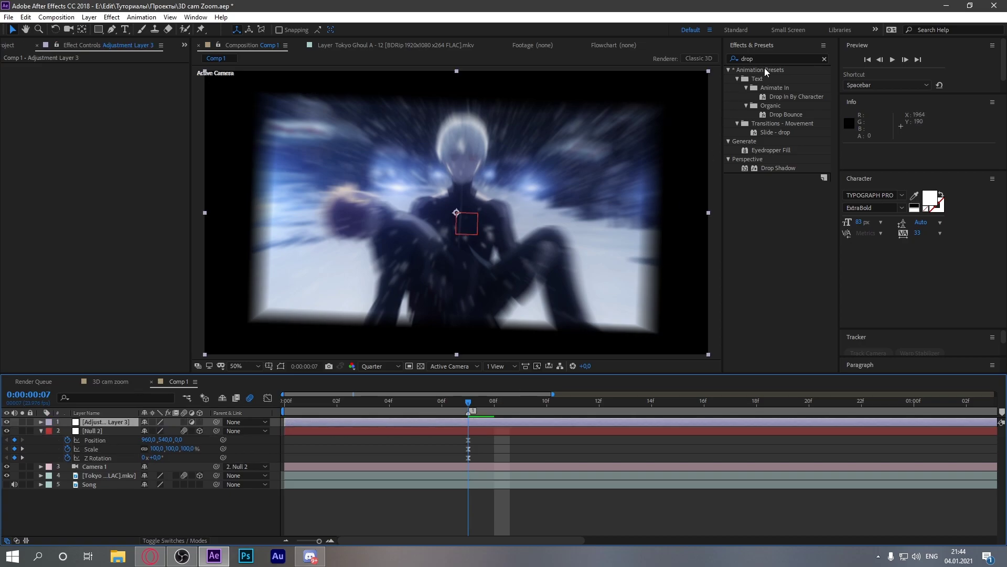
{"action": "double_click", "coordinate": [750, 59]}
{"action": "type", "text": "t"}
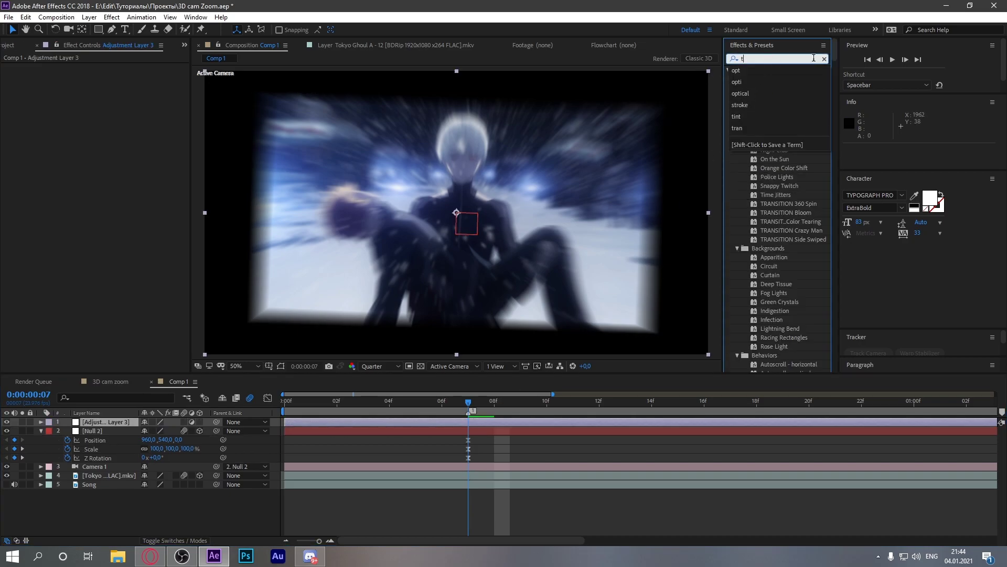
{"action": "key", "text": "BackSpace"}
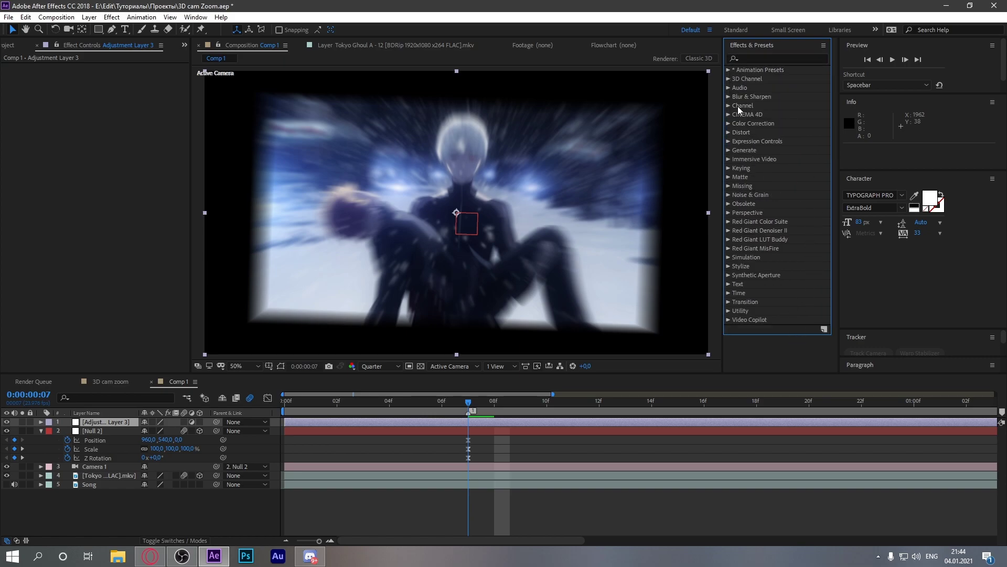
{"action": "left_click", "coordinate": [729, 70]}
{"action": "left_click", "coordinate": [737, 79]}
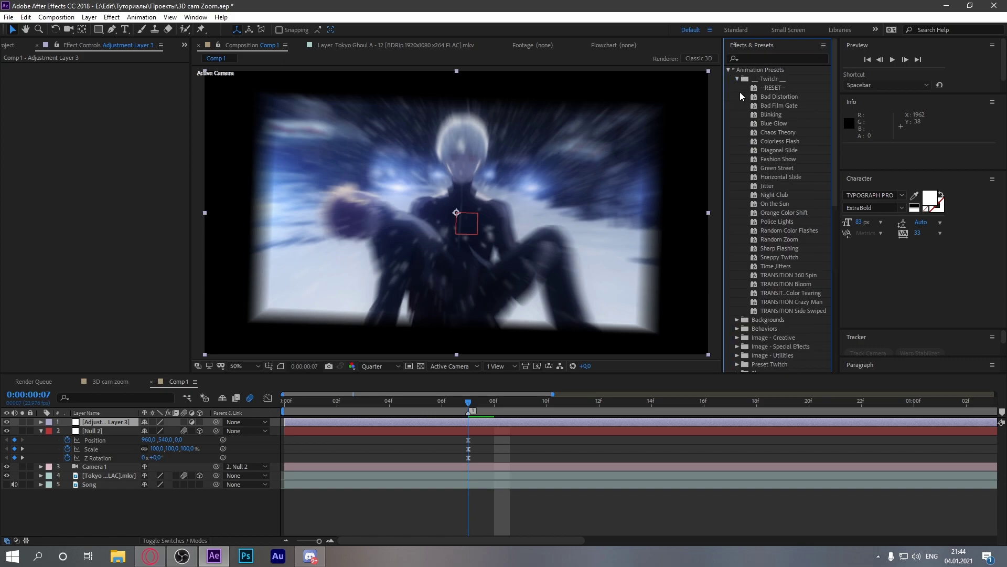
{"action": "left_click_drag", "start_coordinate": [772, 131], "coordinate": [430, 427]}
Trim the adjustment layer's start to the first marker at 0:00:00:07 and keyframe Twitch's Slide Amount there
{"action": "left_click_drag", "start_coordinate": [284, 422], "coordinate": [470, 419]}
{"action": "left_click", "coordinate": [14, 111]}
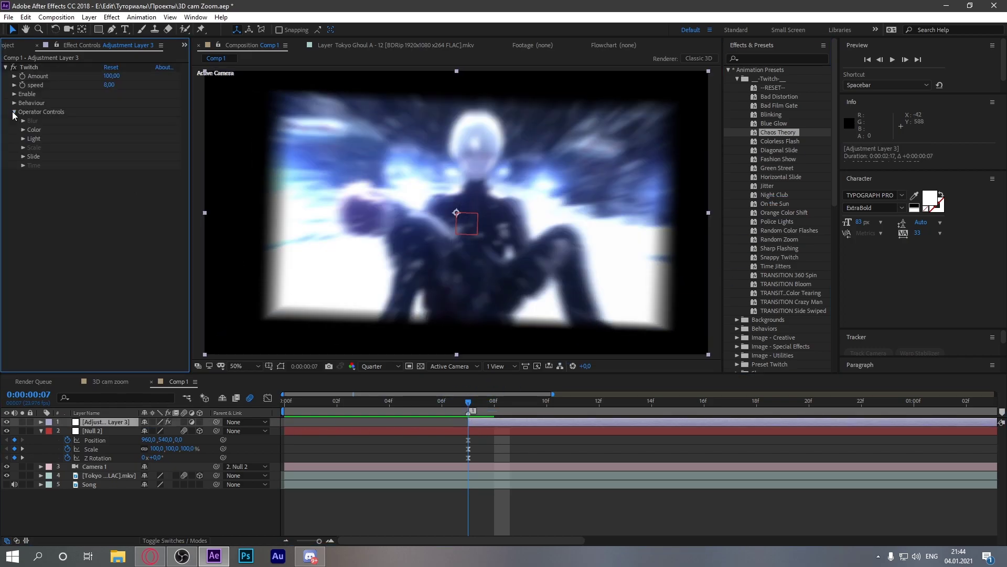
{"action": "left_click", "coordinate": [23, 156]}
{"action": "left_click", "coordinate": [40, 165]}
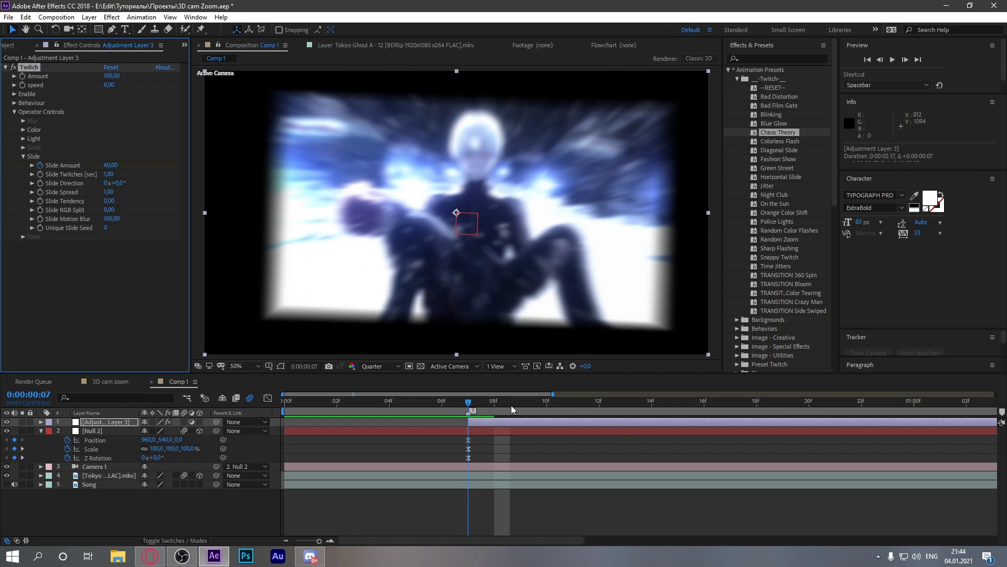
Keyframe Twitch's Slide Amount at 10 at 0:00:00:10
{"action": "left_click_drag", "start_coordinate": [512, 407], "coordinate": [554, 410]}
{"action": "left_click", "coordinate": [111, 166]}
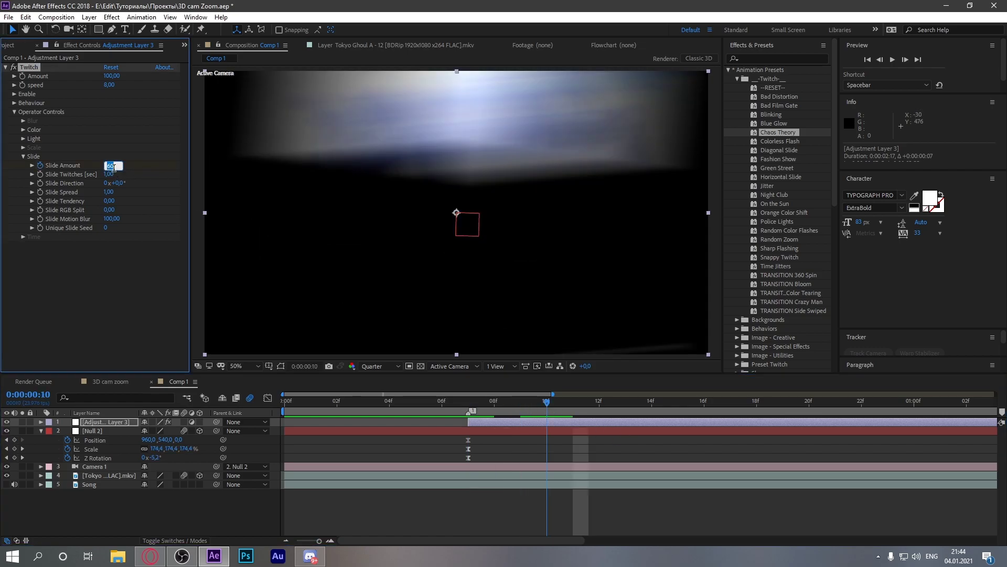
{"action": "type", "text": "10"}
{"action": "key", "text": "Return"}
{"action": "left_click_drag", "start_coordinate": [492, 400], "coordinate": [466, 402]}
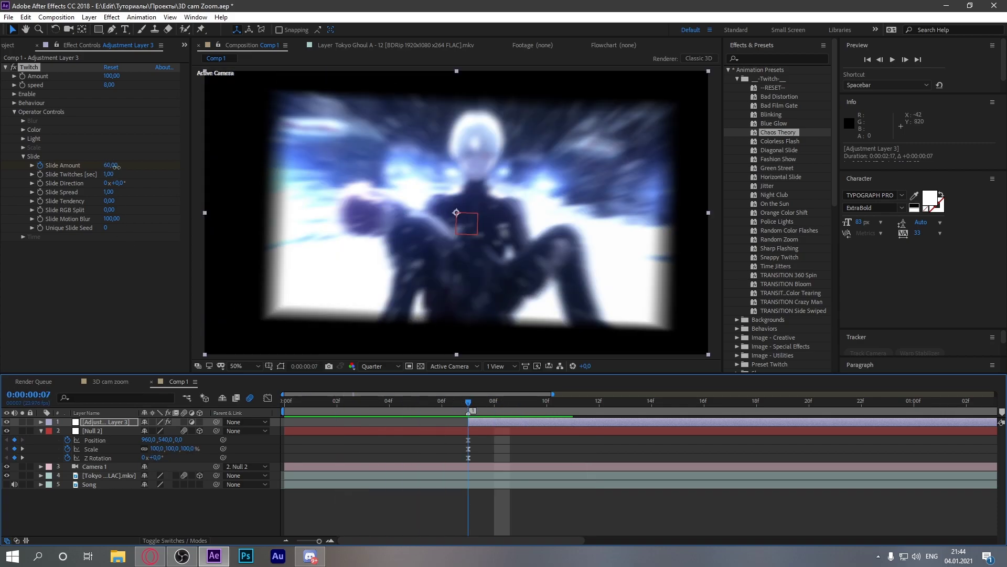
{"action": "left_click_drag", "start_coordinate": [116, 167], "coordinate": [109, 173]}
{"action": "key", "text": "ctrl+z"}
Adjust the adjustment layer's start to the first marker at 0:00:00:07 and reveal its keyframes
{"action": "left_click", "coordinate": [461, 421]}
{"action": "mouse_move", "coordinate": [462, 421]}
{"action": "left_mouse_down"}
{"action": "mouse_move", "coordinate": [428, 421]}
{"action": "mouse_move", "coordinate": [509, 422]}
{"action": "mouse_move", "coordinate": [466, 423]}
{"action": "left_mouse_up"}
{"action": "key", "text": "u"}
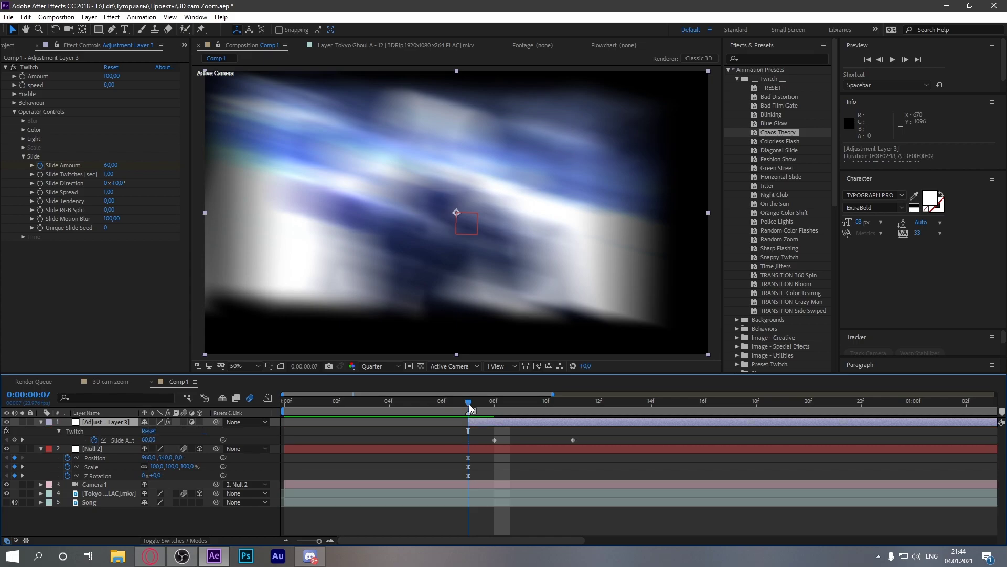
Place eased Slide Amount keyframes at 0:00:00:07 and 0:00:00:10, and keyframe a value of 1 at 0:00:00:14
{"action": "left_click_drag", "start_coordinate": [497, 442], "coordinate": [656, 410]}
{"action": "left_click", "coordinate": [108, 166]}
{"action": "type", "text": "1"}
{"action": "key", "text": "Return"}
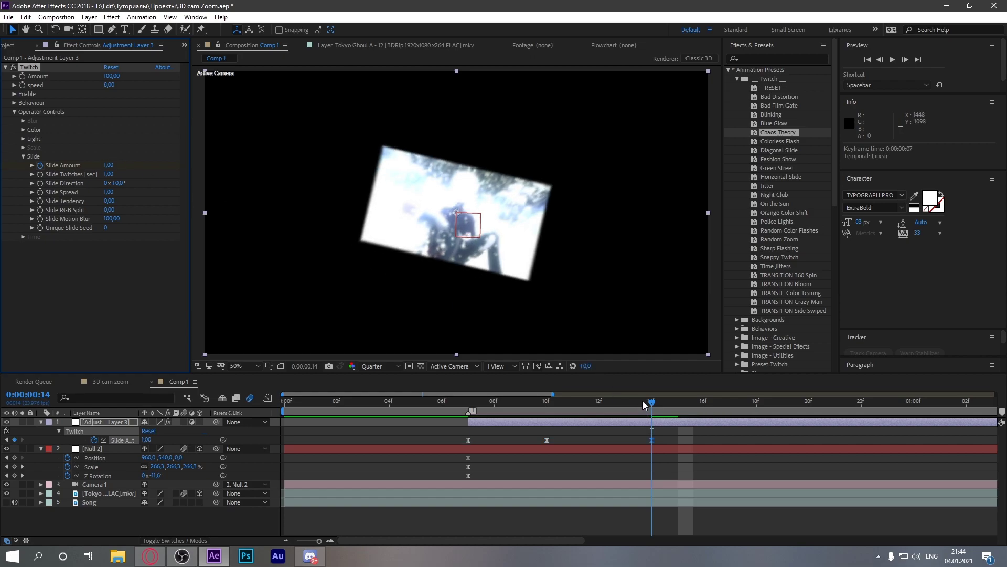
Play back the Twitch slide and collapse the properties of the adjustment layer and Null 2
{"action": "key", "text": "space"}
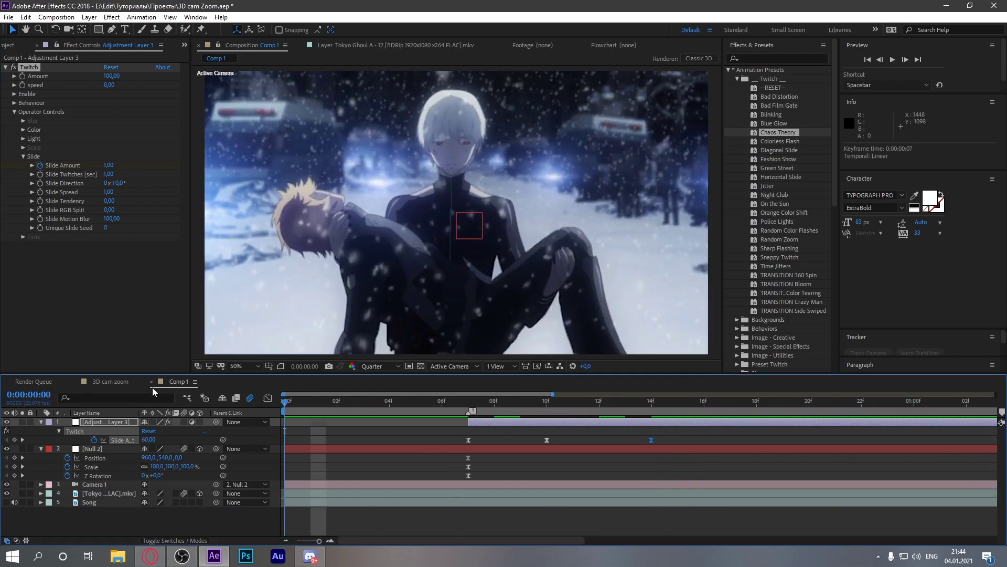
{"action": "left_click", "coordinate": [41, 423]}
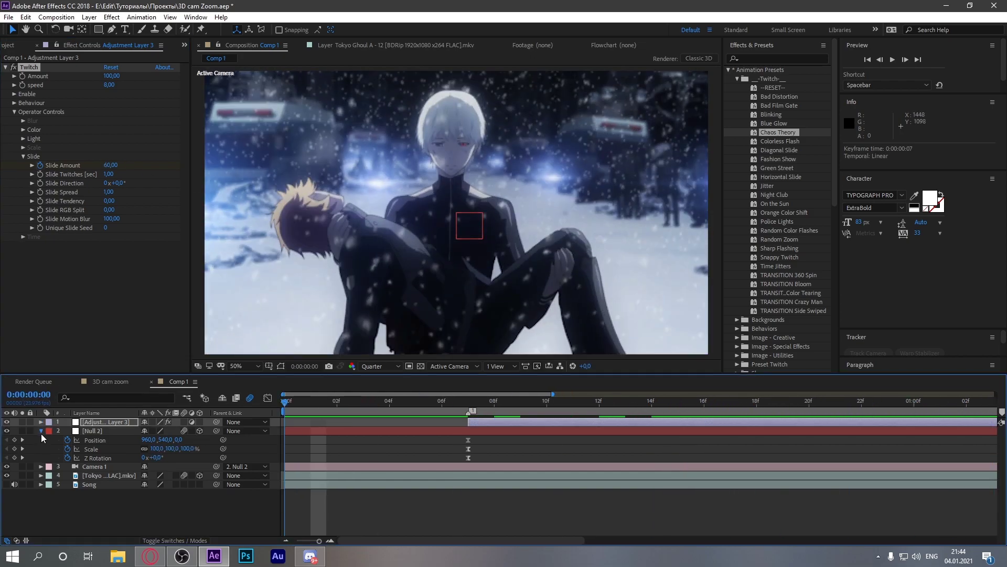
{"action": "left_click", "coordinate": [41, 431]}
Reveal Null 2's Position and shift the null to 969,8, 483,5 at 0:00:00:12
{"action": "left_click", "coordinate": [476, 400]}
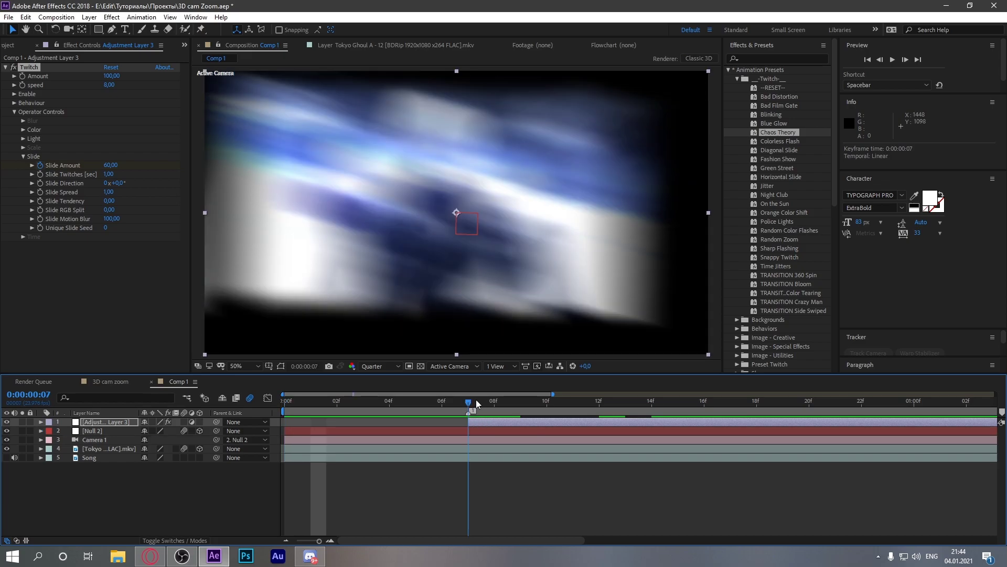
{"action": "left_click", "coordinate": [108, 431]}
{"action": "left_click", "coordinate": [110, 423]}
{"action": "left_click", "coordinate": [106, 433]}
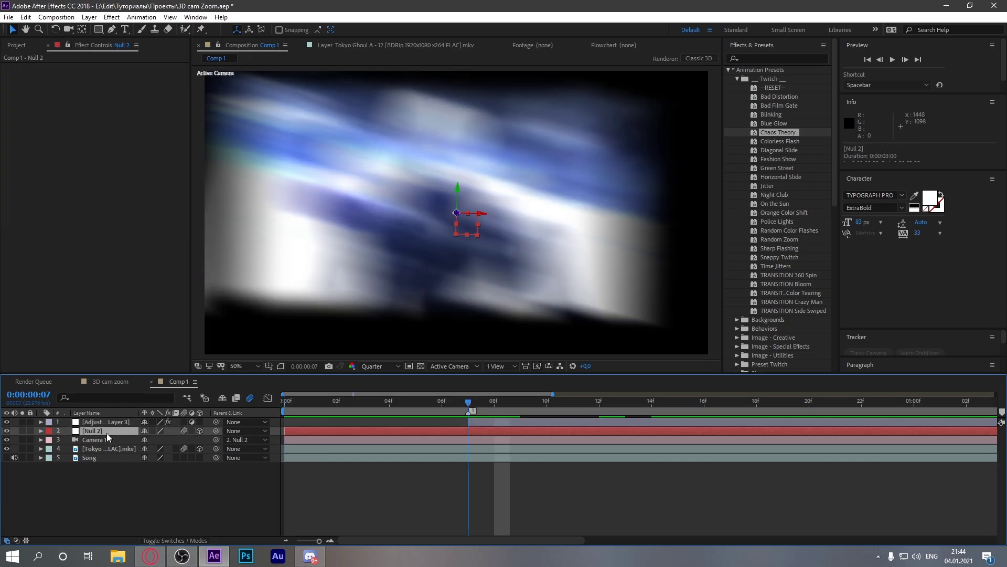
{"action": "key", "text": "p"}
{"action": "left_click_drag", "start_coordinate": [471, 403], "coordinate": [594, 407]}
{"action": "left_click_drag", "start_coordinate": [469, 234], "coordinate": [471, 224]}
Nudge Null 2 in the viewer to add Position keyframes at 0:00:00:17 and 0:00:00:21
{"action": "key", "text": "Page_Down"}
{"action": "key", "text": "Page_Down"}
{"action": "key", "text": "Page_Down"}
{"action": "key", "text": "Page_Down"}
{"action": "key", "text": "Page_Down"}
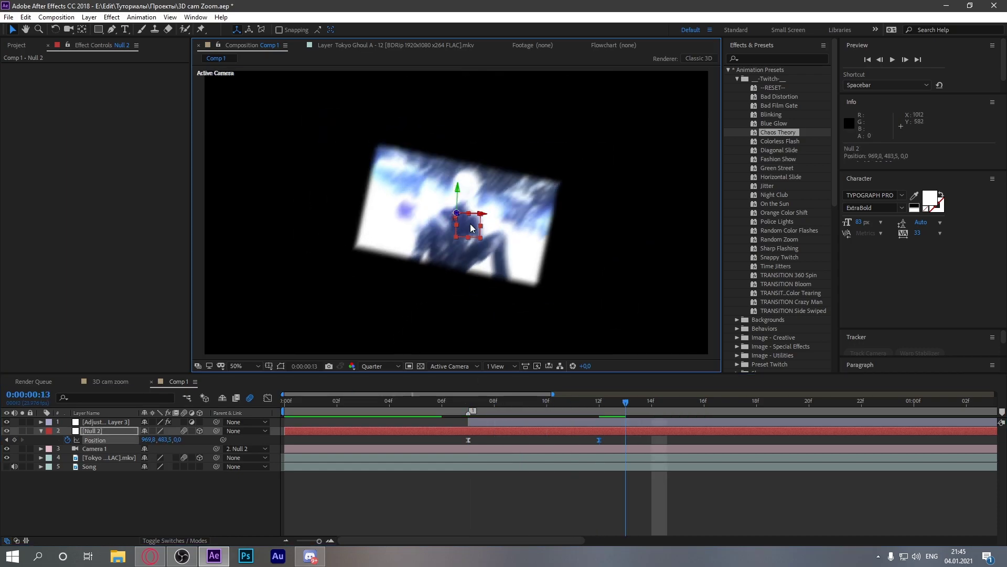
{"action": "left_click_drag", "start_coordinate": [470, 227], "coordinate": [464, 225]}
{"action": "key", "text": "Page_Down"}
{"action": "key", "text": "Page_Down"}
{"action": "key", "text": "Page_Down"}
{"action": "key", "text": "Page_Down"}
Advance seven frames and shift Null 2 again to keyframe its Position at 0:00:01:04
{"action": "left_click_drag", "start_coordinate": [553, 394], "coordinate": [867, 394]}
{"action": "key", "text": "Page_Down"}
{"action": "key", "text": "Page_Down"}
{"action": "key", "text": "Page_Down"}
{"action": "key", "text": "Page_Down"}
{"action": "key", "text": "Page_Down"}
{"action": "key", "text": "Page_Down"}
{"action": "key", "text": "Page_Down"}
{"action": "left_click_drag", "start_coordinate": [477, 236], "coordinate": [471, 221]}
Keyframe Null 2's Position at 0:00:01:10, at the second marker, and as 957,9, 529,5 at the third marker, 0:00:02:05
{"action": "key", "text": "Page_Down"}
{"action": "key", "text": "Page_Down"}
{"action": "key", "text": "Page_Down"}
{"action": "key", "text": "Page_Down"}
{"action": "key", "text": "Page_Down"}
{"action": "key", "text": "Page_Down"}
{"action": "key", "text": "Page_Down"}
{"action": "key", "text": "Page_Down"}
{"action": "key", "text": "Page_Down"}
{"action": "key", "text": "Page_Down"}
{"action": "key", "text": "Page_Down"}
{"action": "key", "text": "Page_Down"}
{"action": "key", "text": "Page_Down"}
{"action": "left_click", "coordinate": [921, 404]}
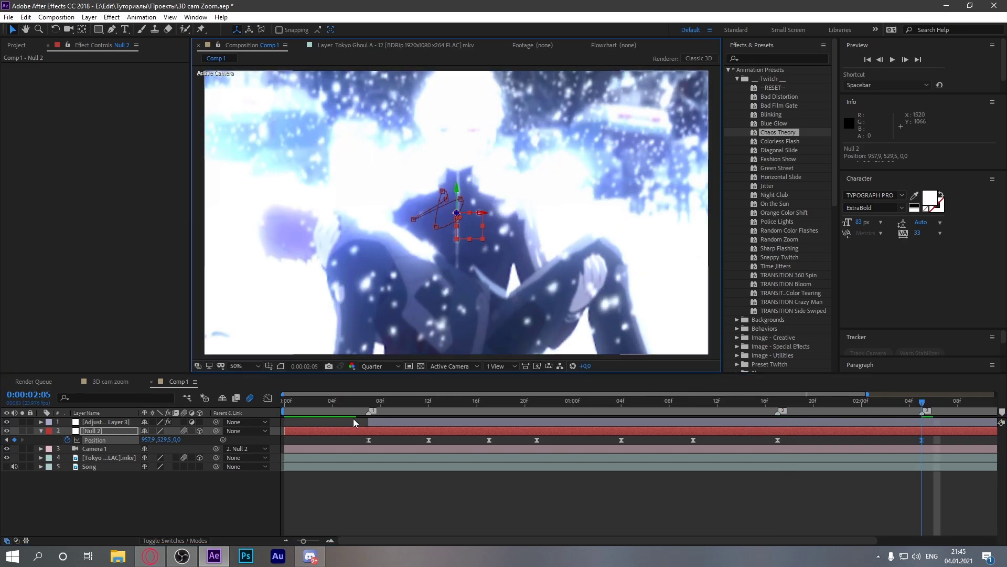
Shake Null 2's Position frame by frame from 0:00:02:06, reaching 946,1, 534,6 at 0:00:02:07 and 936,1, 524,5 at 0:00:02:08
{"action": "left_click_drag", "start_coordinate": [430, 394], "coordinate": [634, 398]}
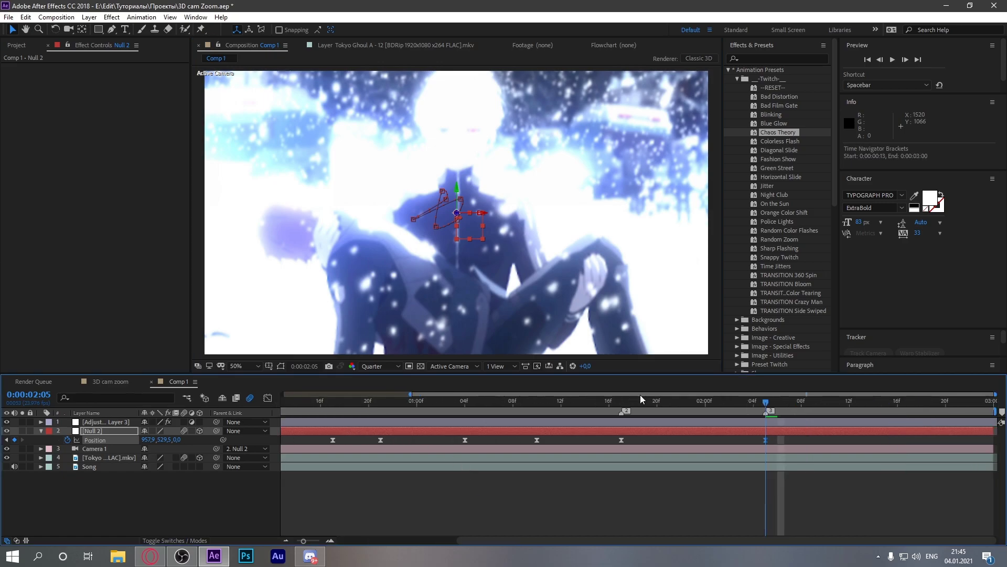
{"action": "left_click_drag", "start_coordinate": [768, 404], "coordinate": [778, 404]}
{"action": "left_click_drag", "start_coordinate": [473, 227], "coordinate": [470, 229]}
{"action": "key", "text": "Page_Down"}
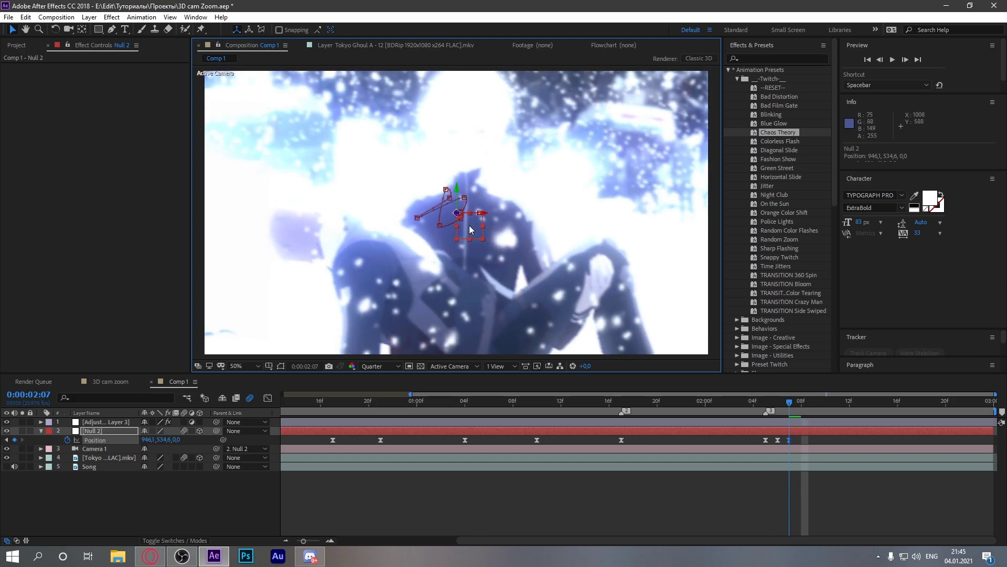
{"action": "key", "text": "Page_Down"}
{"action": "left_click_drag", "start_coordinate": [468, 226], "coordinate": [464, 221]}
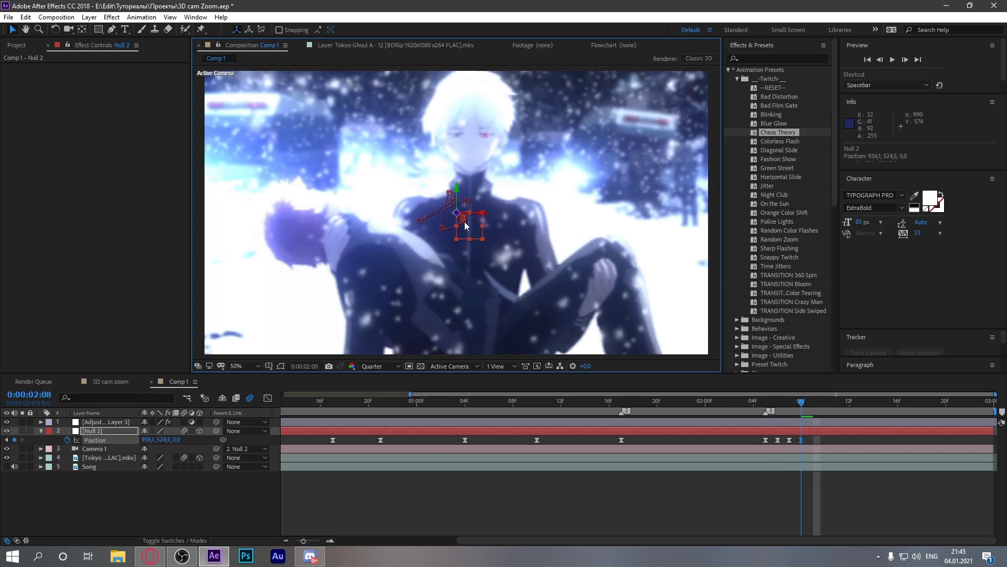
Continue the shake with small Position shifts of Null 2 on each frame from 0:00:02:09 to 0:00:02:11
{"action": "key", "text": "Page_Down"}
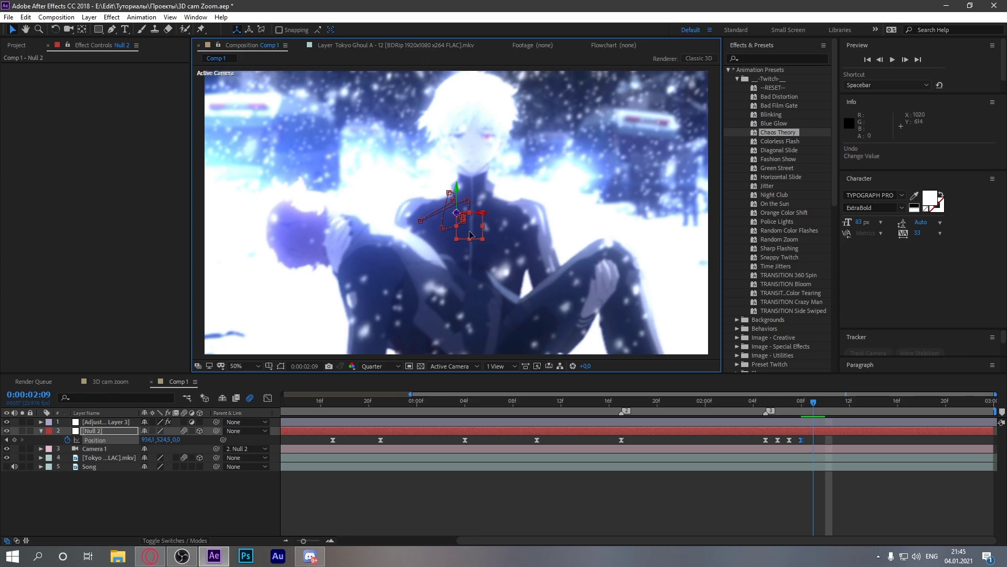
{"action": "key", "text": "Page_Down"}
{"action": "mouse_move", "coordinate": [471, 234]}
{"action": "left_mouse_down"}
{"action": "mouse_move", "coordinate": [480, 233]}
{"action": "mouse_move", "coordinate": [471, 236]}
{"action": "left_mouse_up"}
{"action": "key", "text": "Page_Down"}
{"action": "key", "text": "Page_Down"}
Play back the composition from the start and again from the third marker to check the camera shake
{"action": "key", "text": "space"}
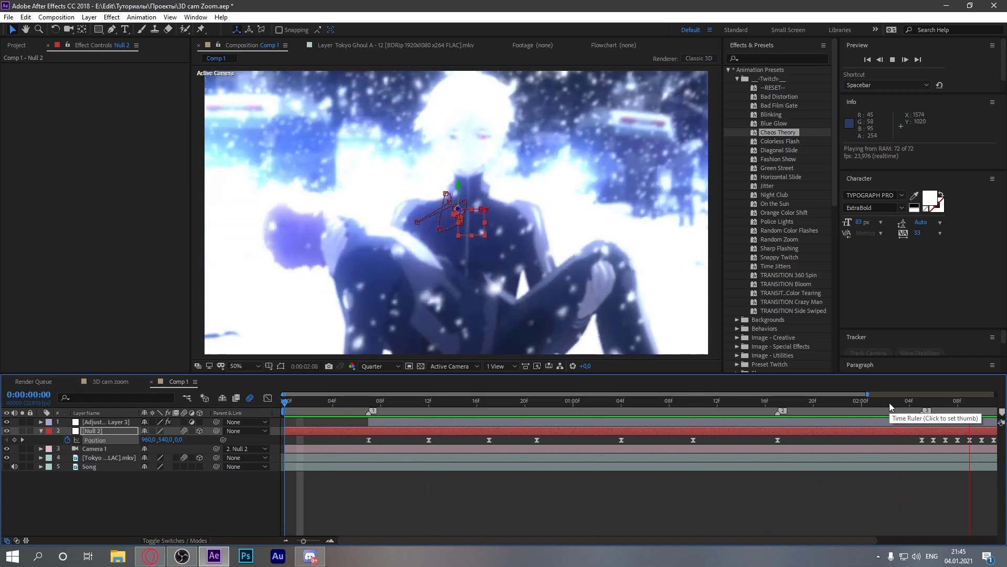
{"action": "key", "text": "space"}
{"action": "left_click_drag", "start_coordinate": [283, 395], "coordinate": [597, 394]}
{"action": "left_click", "coordinate": [835, 402]}
{"action": "key", "text": "space"}
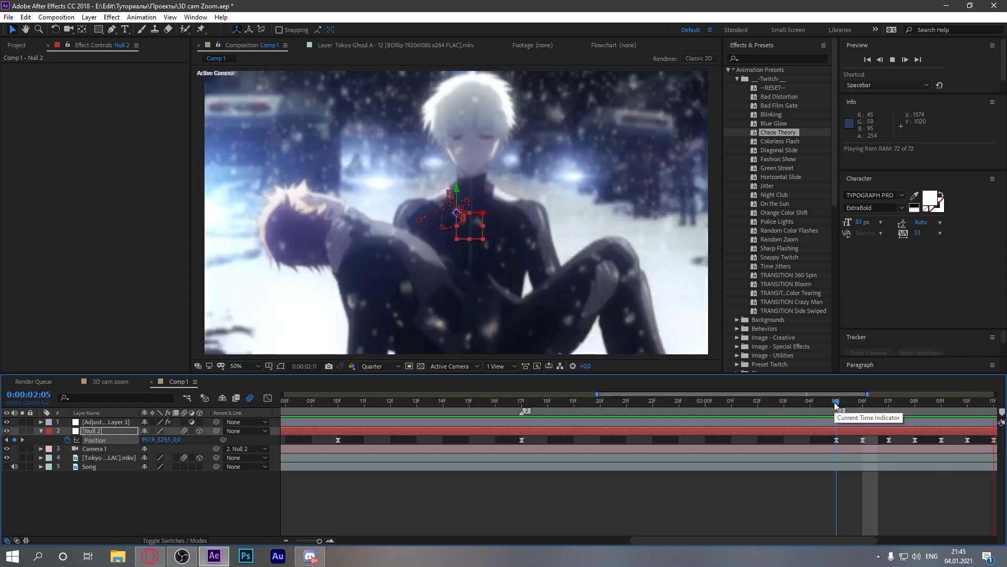
{"action": "key", "text": "space"}
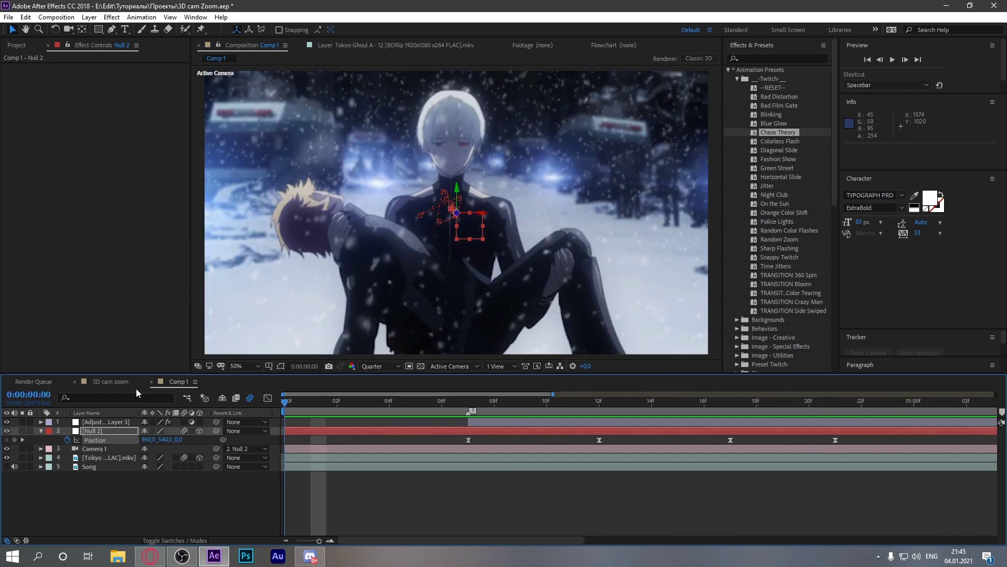
Create a 1920 × 1080 px black solid named Black Solid 2 and apply the Optical Flares effect to it
{"action": "left_click", "coordinate": [207, 494]}
{"action": "key", "text": "ctrl+y"}
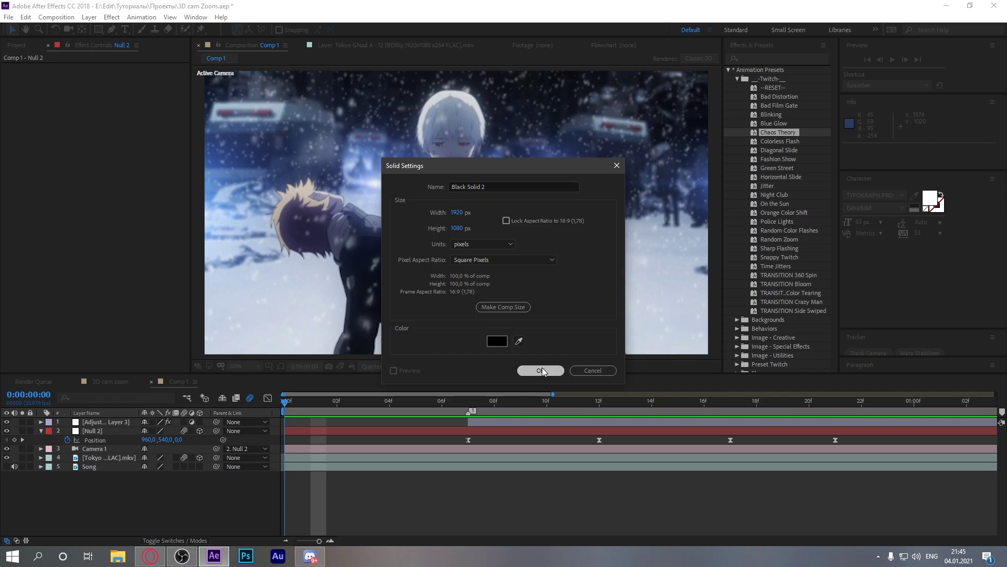
{"action": "left_click", "coordinate": [542, 369]}
{"action": "left_click", "coordinate": [767, 59]}
{"action": "type", "text": "optical"}
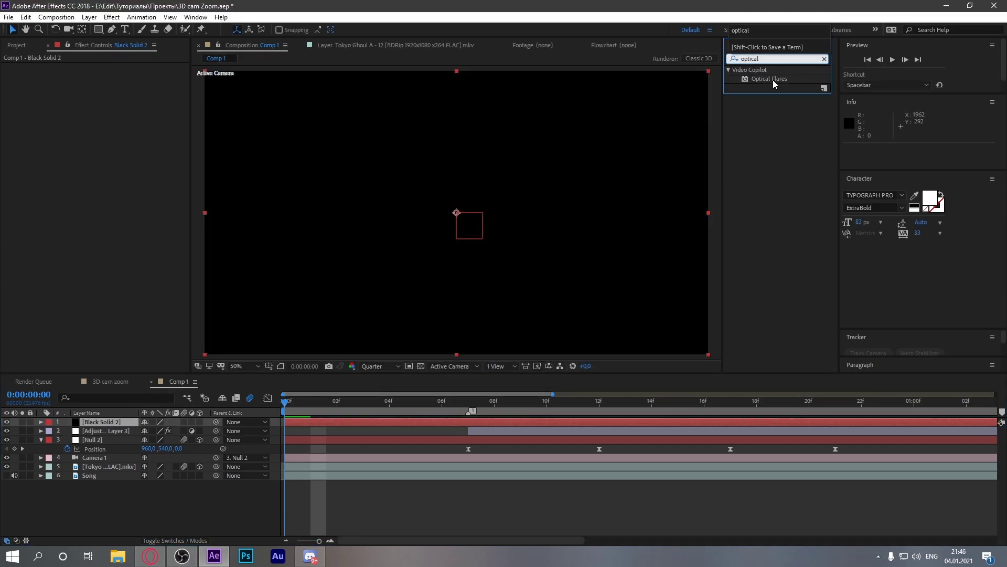
{"action": "double_click", "coordinate": [771, 79]}
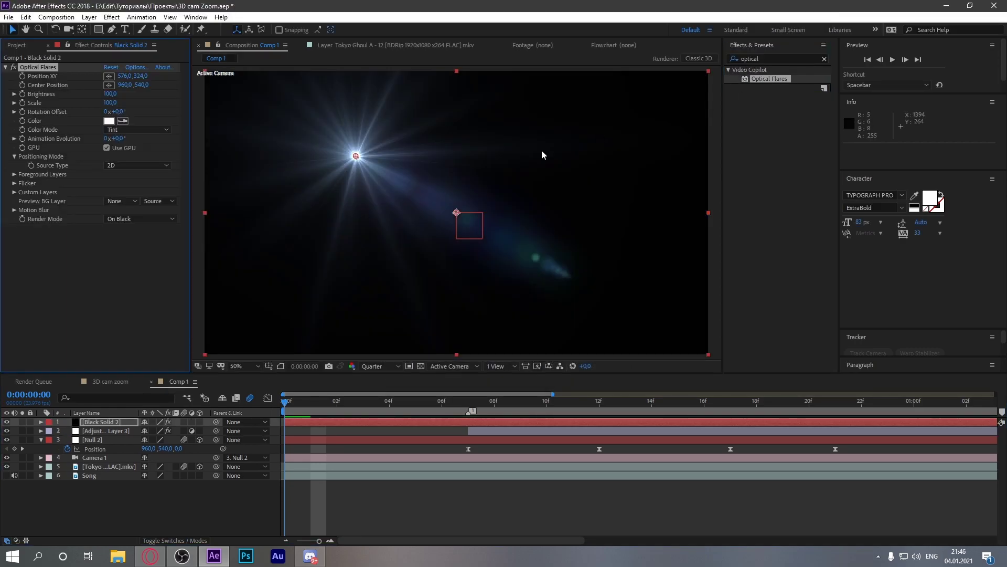
Load the 50mm Prime preset from the Motion Graphics folder in the Optical Flares options and accept it
{"action": "left_click", "coordinate": [137, 67]}
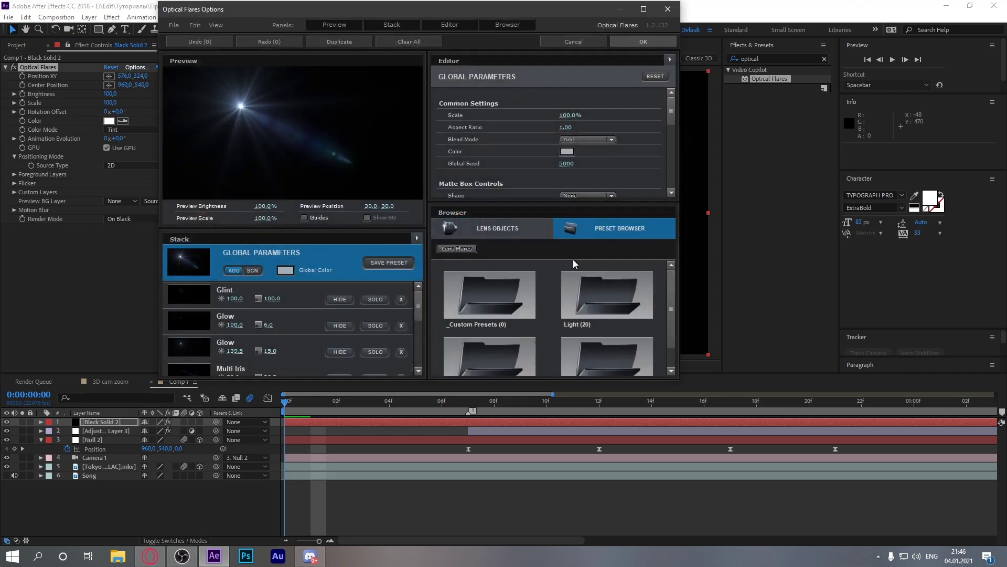
{"action": "left_click", "coordinate": [623, 302]}
{"action": "left_click", "coordinate": [525, 300]}
{"action": "left_click", "coordinate": [499, 353]}
{"action": "left_click", "coordinate": [481, 308]}
{"action": "left_click", "coordinate": [492, 364]}
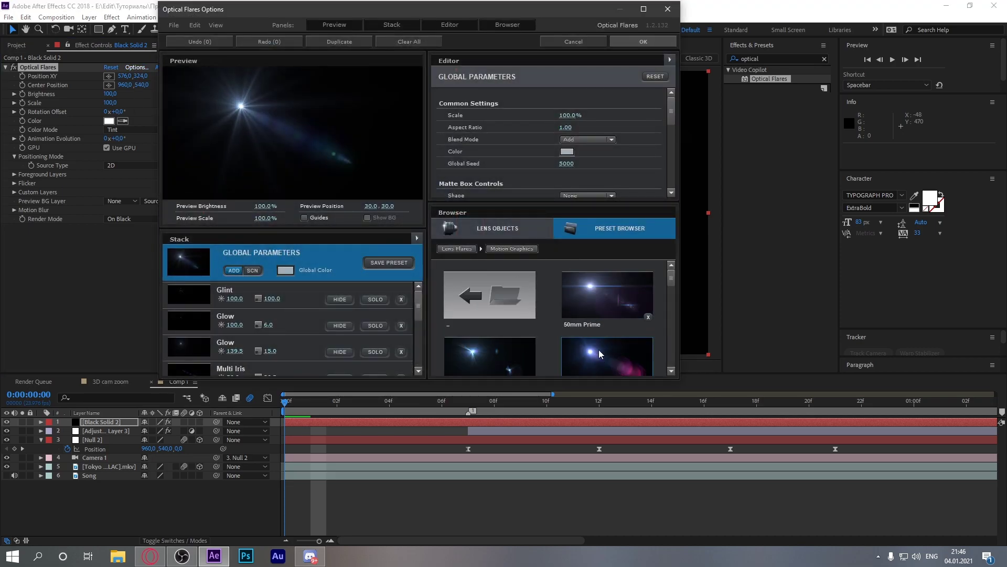
{"action": "left_click", "coordinate": [601, 312]}
{"action": "left_click", "coordinate": [530, 331]}
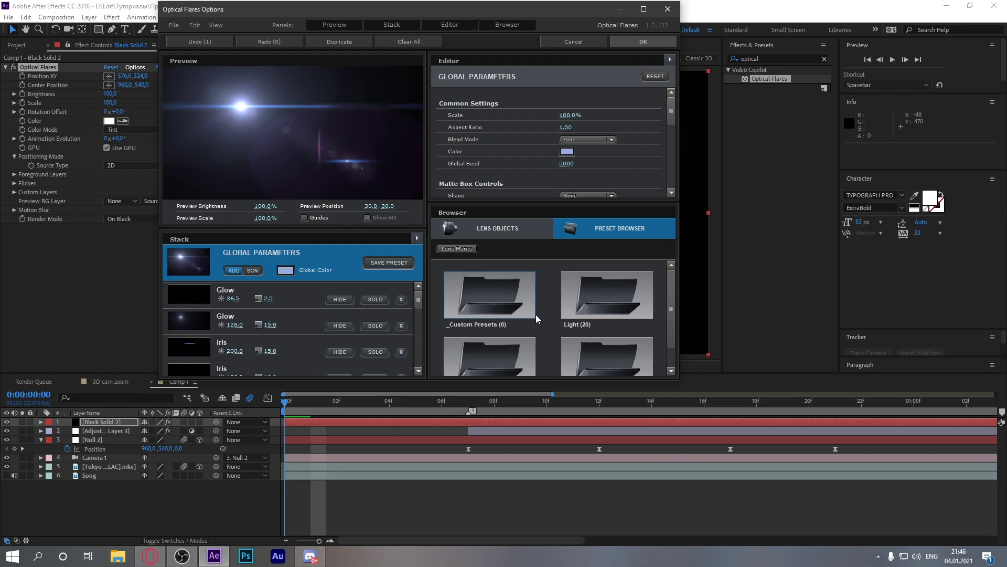
{"action": "left_click", "coordinate": [644, 42]}
Find Turbulent Displace in the effects library and apply it to Black Solid 2
{"action": "key", "text": "ctrl+f"}
{"action": "type", "text": "tu"}
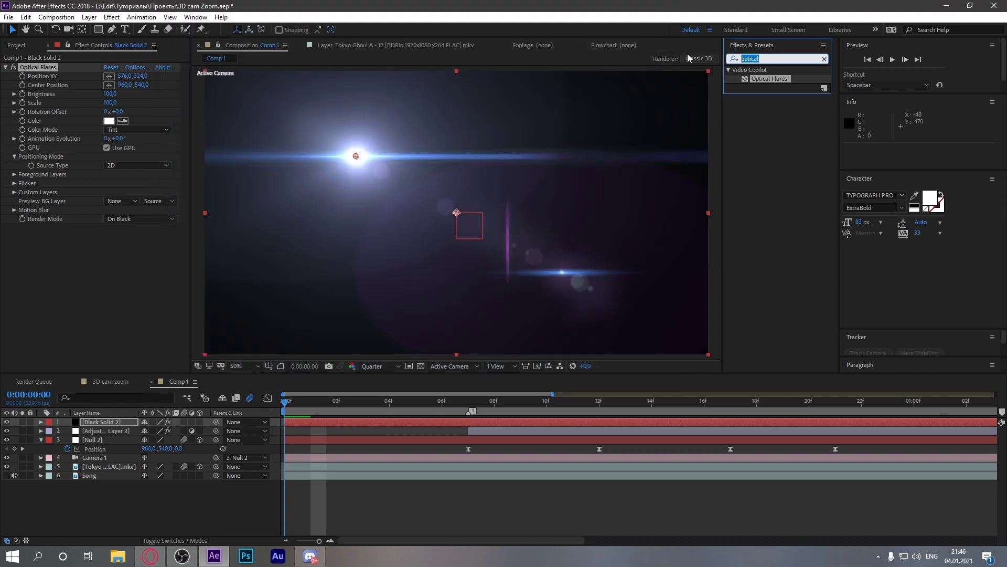
{"action": "type", "text": "r"}
{"action": "left_click_drag", "start_coordinate": [775, 159], "coordinate": [180, 216]}
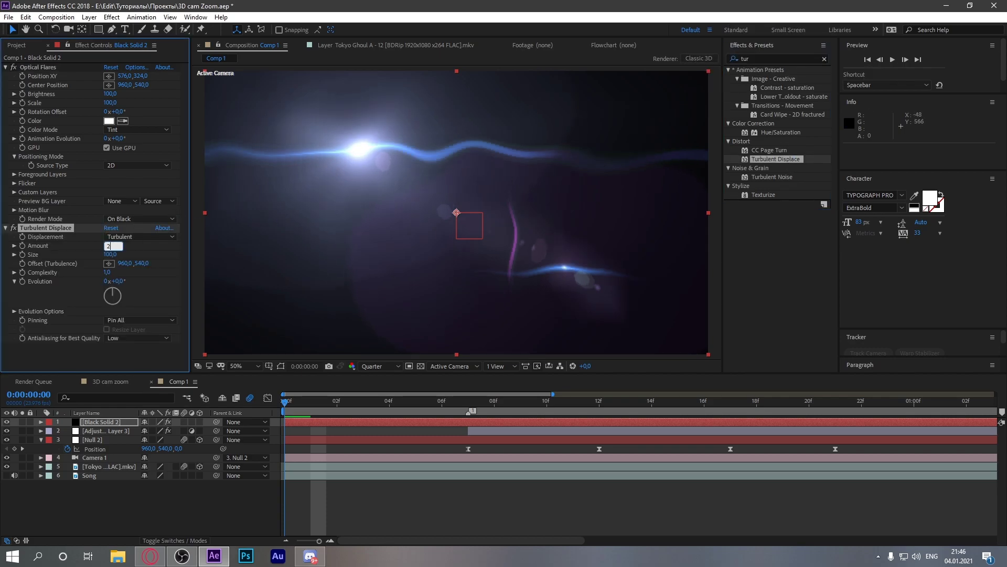
Set Turbulent Displace's Amount to 250, Size to 75 and Complexity to 6,6
{"action": "type", "text": "250"}
{"action": "left_click", "coordinate": [110, 254]}
{"action": "type", "text": "75"}
{"action": "key", "text": "Return"}
{"action": "left_click_drag", "start_coordinate": [107, 273], "coordinate": [382, 286]}
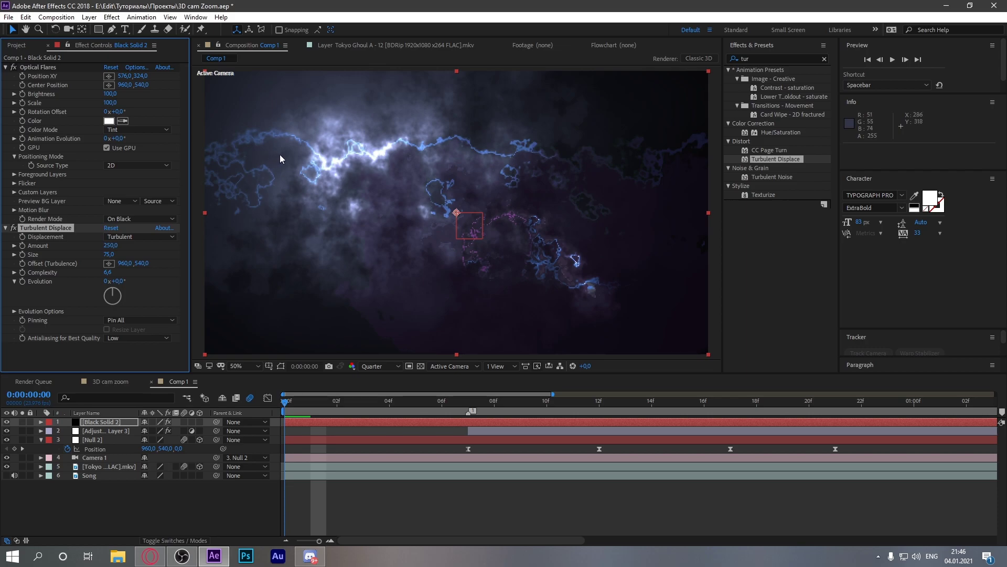
Duplicate the Optical Flares effect and place the second flare at 1008, 232
{"action": "left_click", "coordinate": [49, 68]}
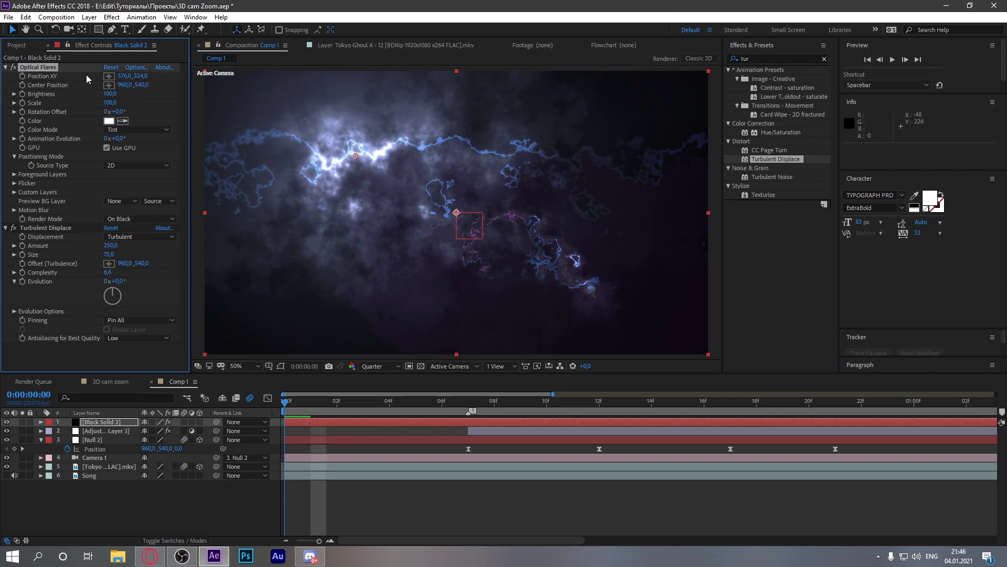
{"action": "key", "text": "ctrl+d"}
{"action": "left_click", "coordinate": [113, 104]}
{"action": "left_click", "coordinate": [394, 285]}
{"action": "left_click_drag", "start_coordinate": [397, 289], "coordinate": [469, 135]}
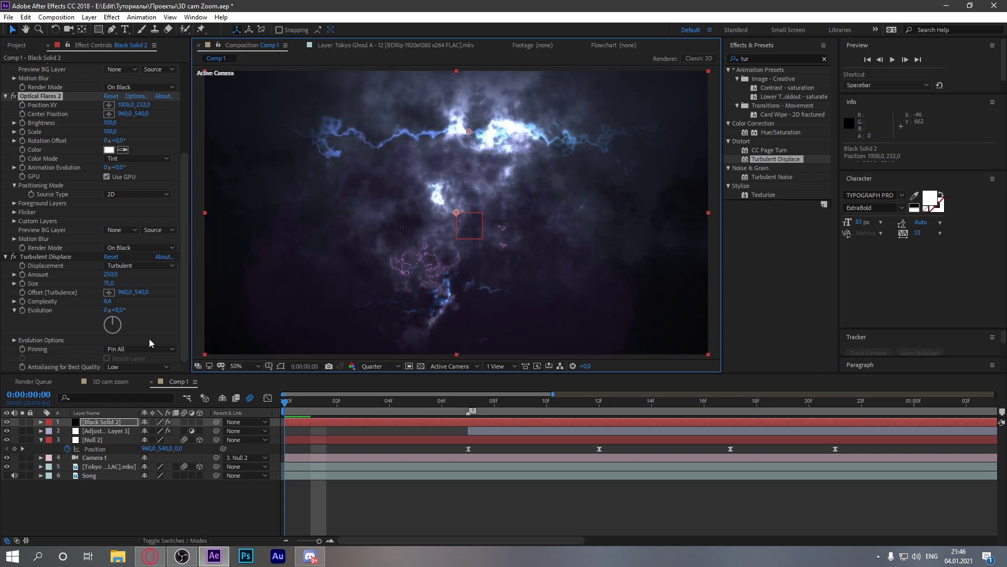
Set Optical Flares 2's Render Mode to Over Original and move that flare to 1304, 974
{"action": "scroll", "coordinate": [167, 247], "scroll_direction": "up", "scroll_amount": 1}
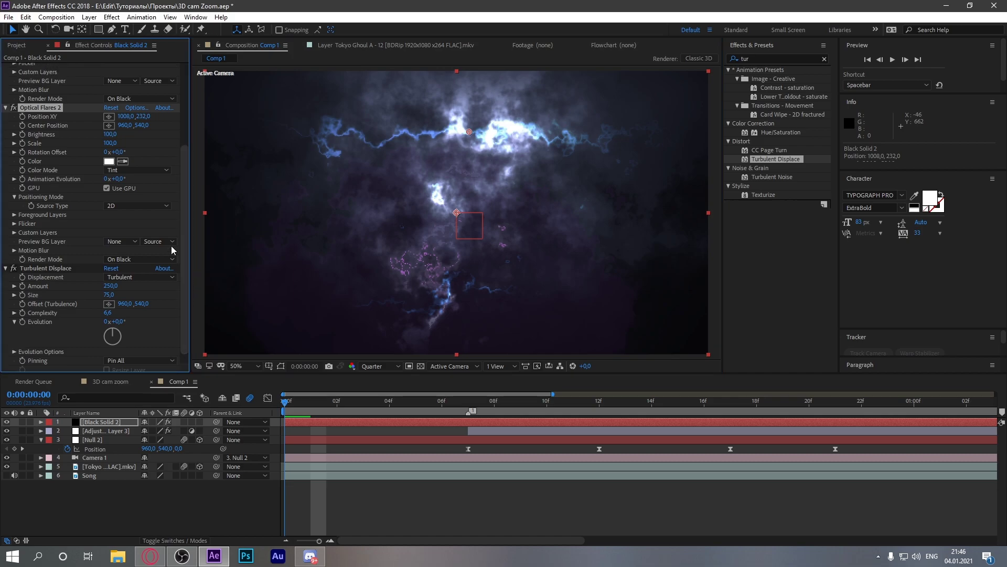
{"action": "left_click", "coordinate": [139, 259]}
{"action": "left_click", "coordinate": [143, 283]}
{"action": "left_click", "coordinate": [150, 259]}
{"action": "left_click", "coordinate": [147, 295]}
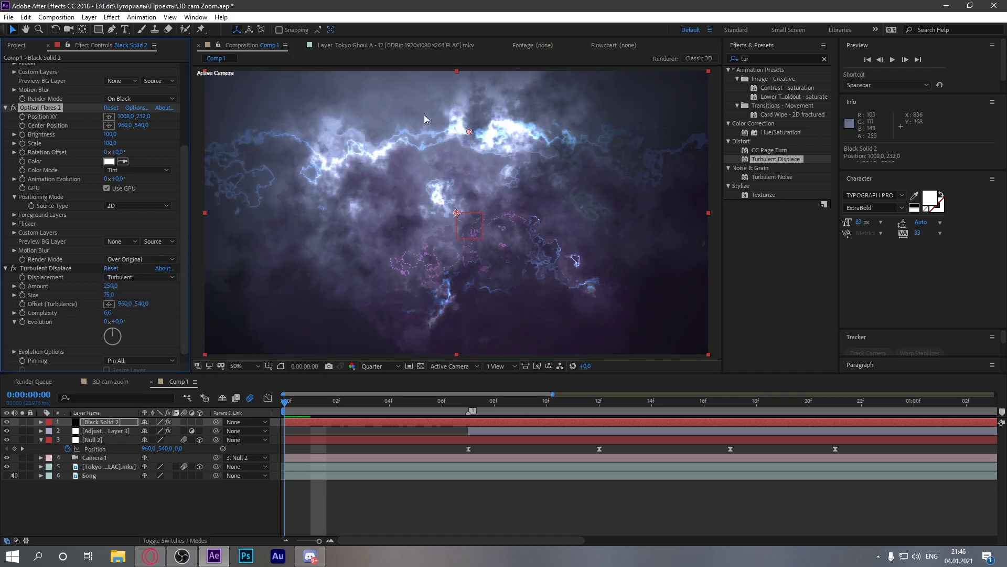
{"action": "left_click_drag", "start_coordinate": [471, 135], "coordinate": [550, 333]}
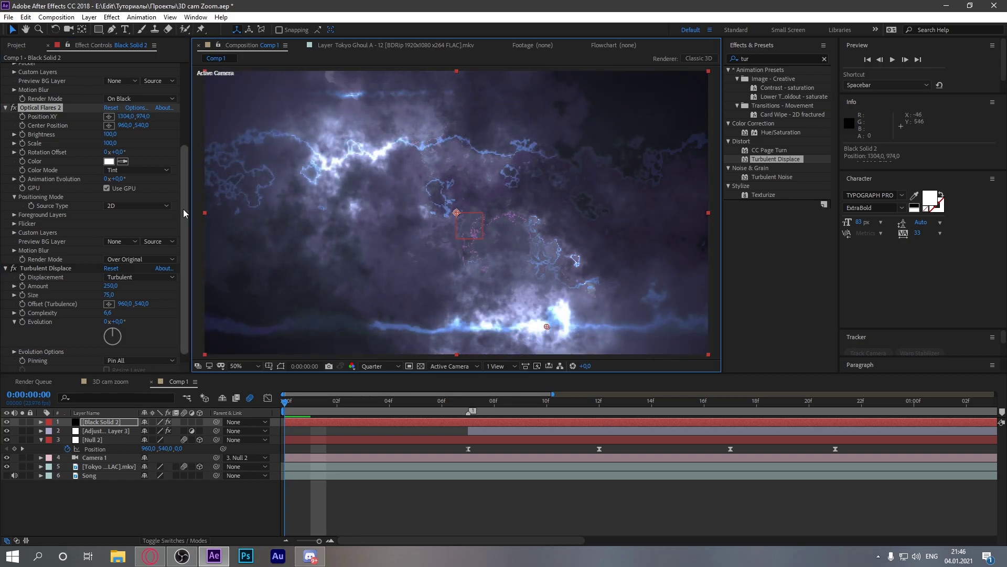
Move the first Optical Flares light to 506, 136
{"action": "scroll", "coordinate": [183, 277], "scroll_direction": "down", "scroll_amount": 1}
{"action": "scroll", "coordinate": [182, 276], "scroll_direction": "up", "scroll_amount": 5}
{"action": "left_click", "coordinate": [109, 75]}
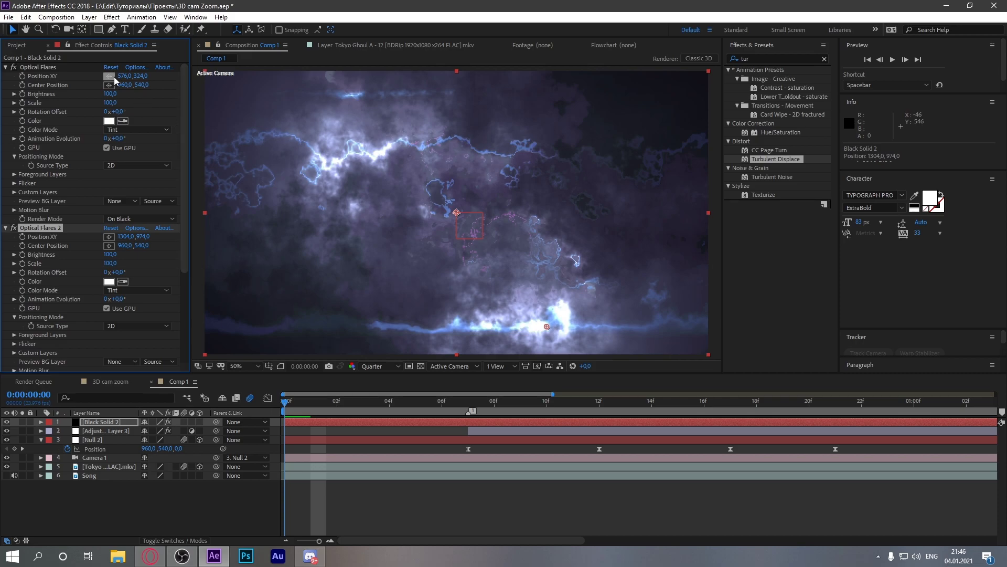
{"action": "left_click", "coordinate": [327, 109]}
{"action": "left_click_drag", "start_coordinate": [327, 108], "coordinate": [337, 106]}
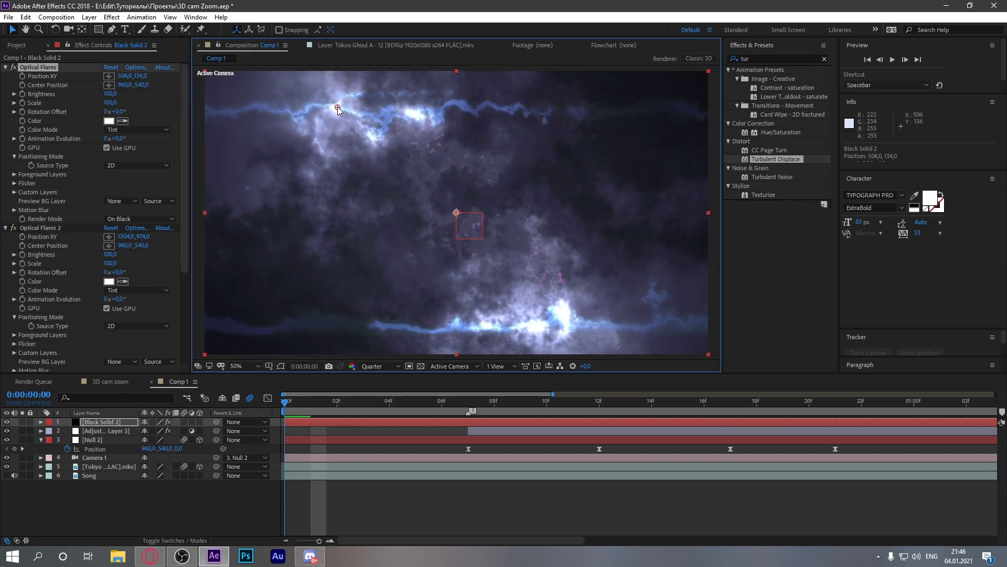
Collapse both Optical Flares effects and move Black Solid 2 to the bottom of the layer stack
{"action": "left_click", "coordinate": [6, 67]}
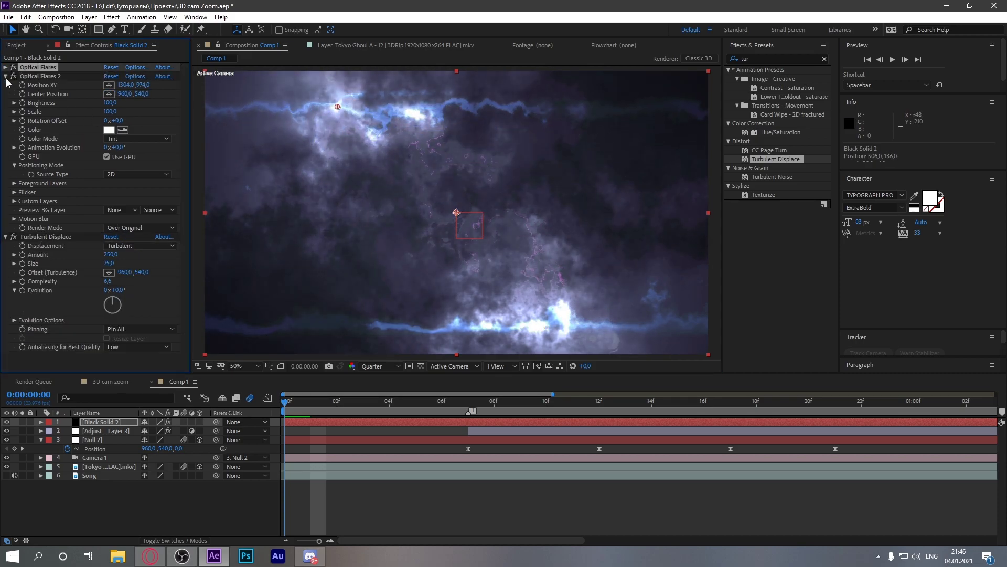
{"action": "left_click", "coordinate": [6, 76]}
{"action": "left_click_drag", "start_coordinate": [120, 424], "coordinate": [120, 487]}
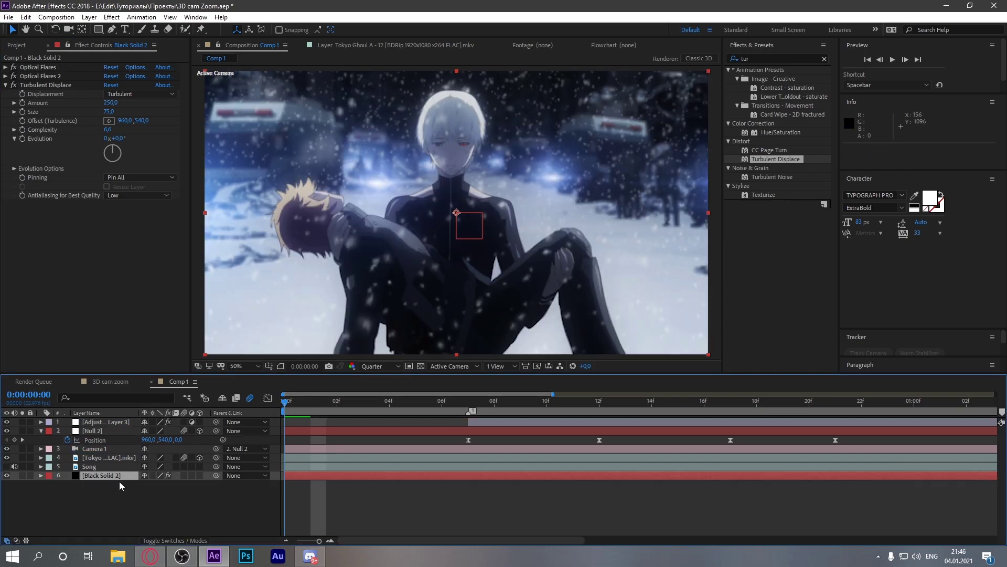
Scale Black Solid 2 to 147% so the background covers the frame behind the zoomed-out clip
{"action": "left_click_drag", "start_coordinate": [334, 408], "coordinate": [485, 395]}
{"action": "key", "text": "s"}
{"action": "left_click_drag", "start_coordinate": [155, 485], "coordinate": [279, 475]}
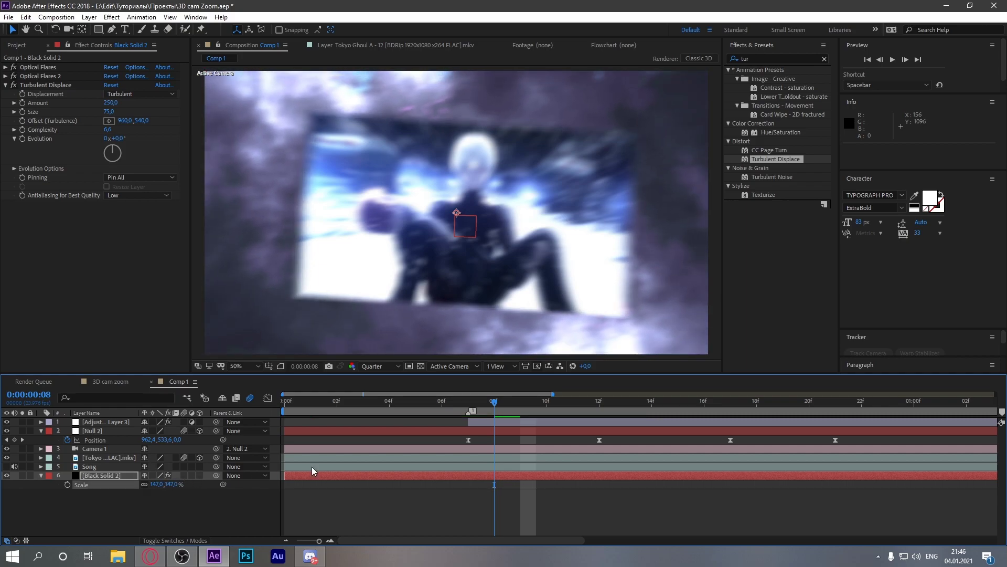
At frame 15, hide the adjustment layer and add a text layer reading "3d carema zoom"
{"action": "left_click_drag", "start_coordinate": [494, 403], "coordinate": [678, 407]}
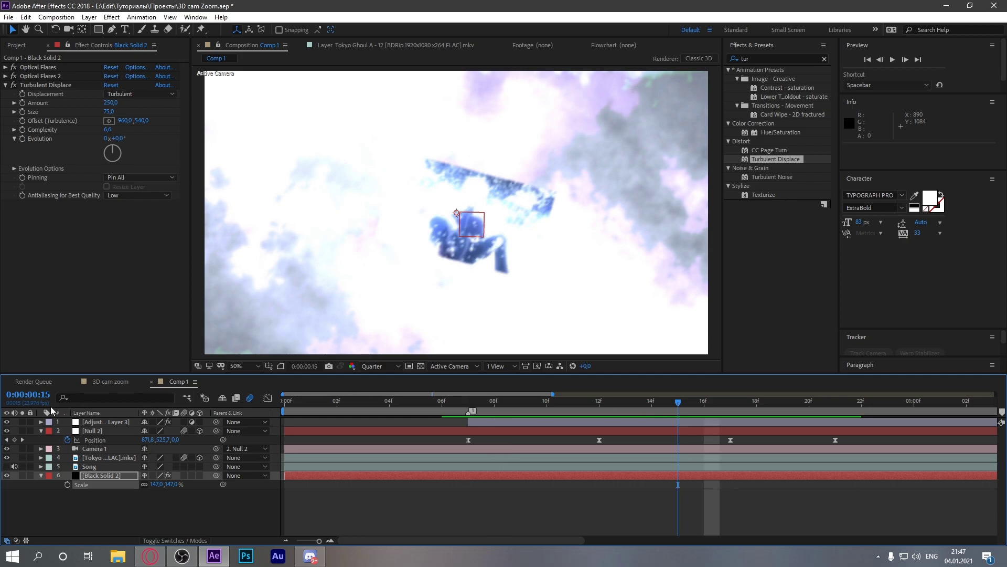
{"action": "left_click", "coordinate": [125, 30]}
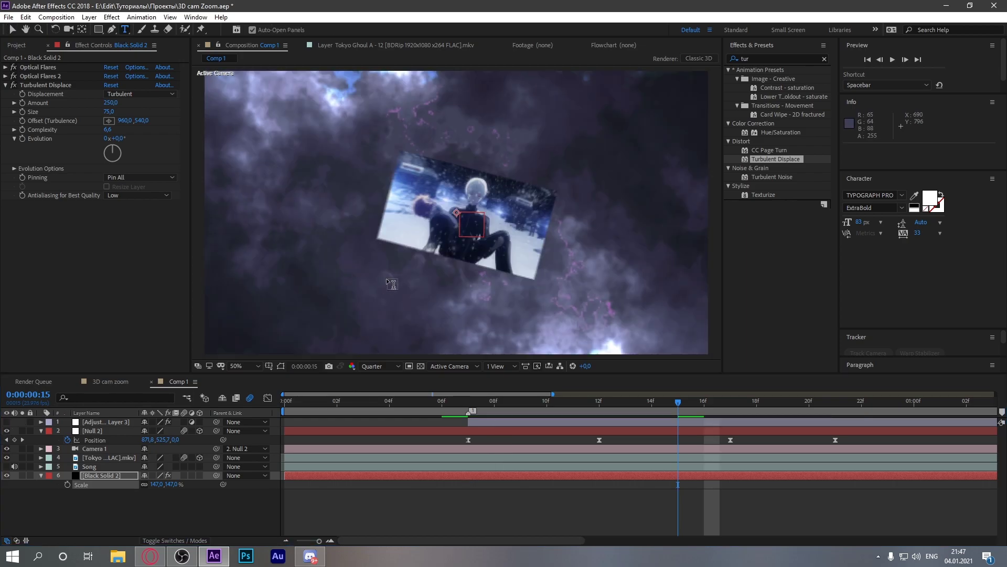
{"action": "left_click", "coordinate": [387, 279]}
{"action": "type", "text": "3"}
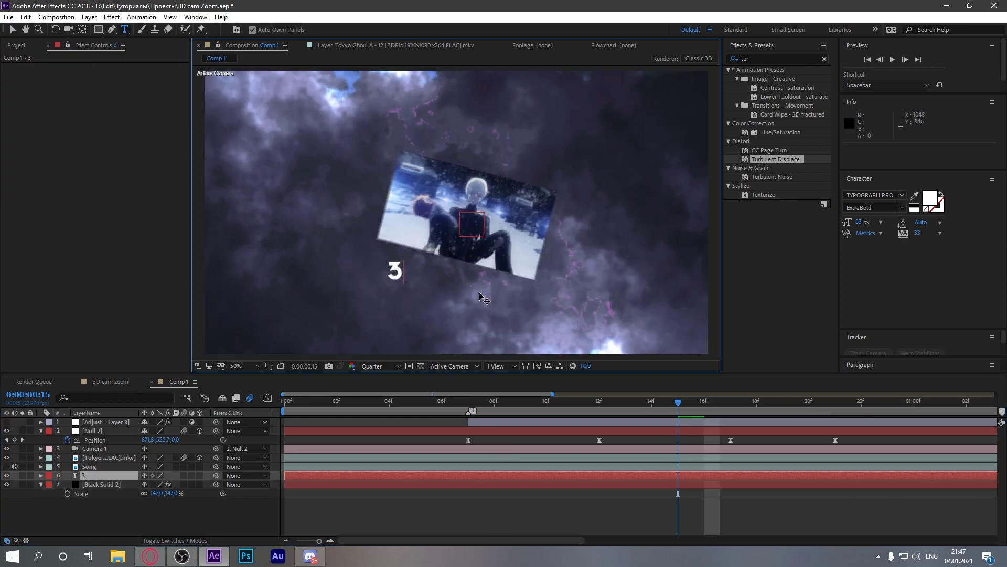
{"action": "type", "text": "d carema zoom"}
Search the effects for "drop" and apply Drop Shadow to the title text
{"action": "left_click", "coordinate": [762, 59]}
{"action": "key", "text": "BackSpace"}
{"action": "key", "text": "BackSpace"}
{"action": "key", "text": "BackSpace"}
{"action": "type", "text": "dr"}
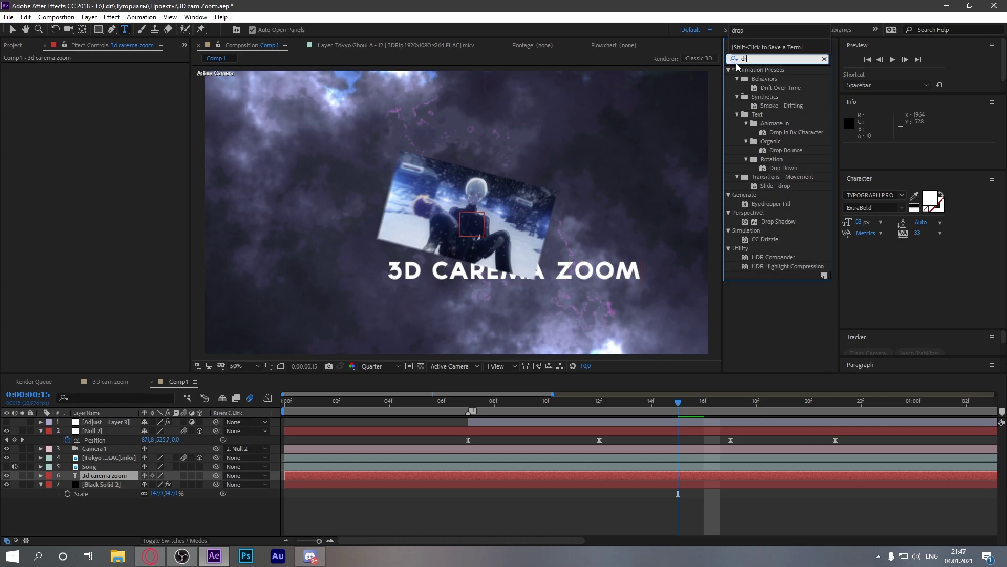
{"action": "type", "text": "op"}
{"action": "left_click_drag", "start_coordinate": [780, 171], "coordinate": [555, 274]}
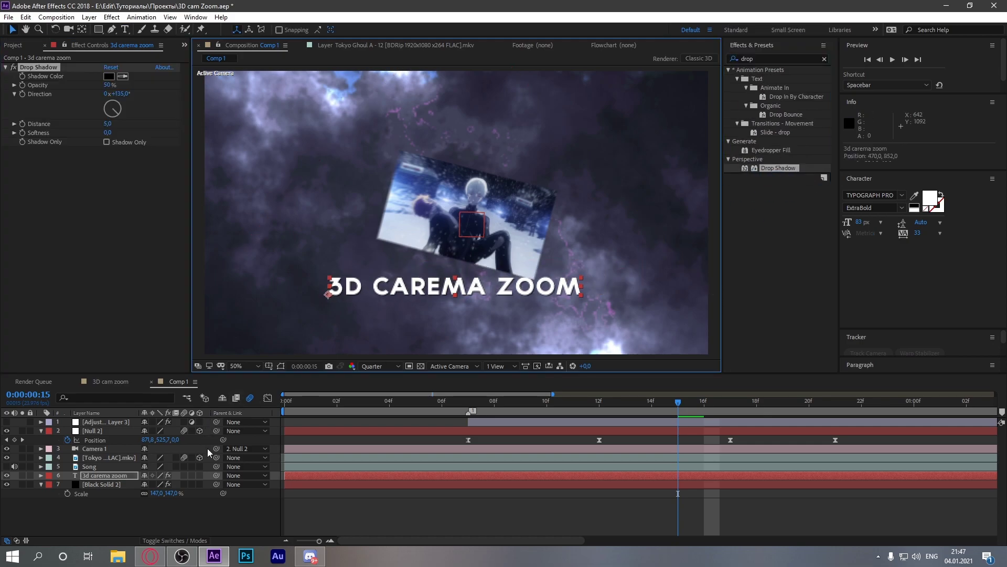
Make the title a 3D layer with motion blur, scale it to 321%, and place it below the clip at about -333, 1360
{"action": "left_click", "coordinate": [200, 476]}
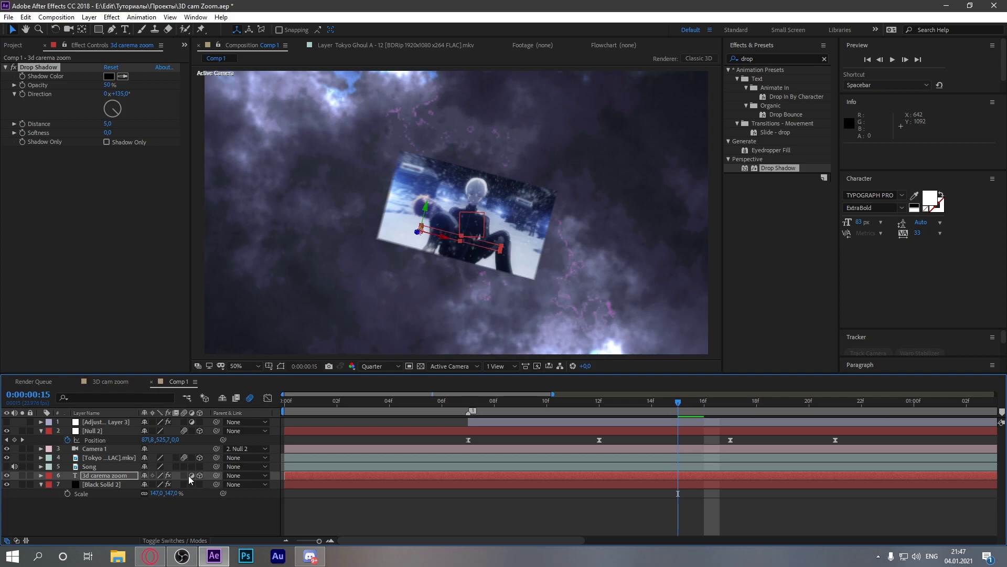
{"action": "left_click_drag", "start_coordinate": [462, 239], "coordinate": [442, 277]}
{"action": "key", "text": "s"}
{"action": "left_click_drag", "start_coordinate": [157, 485], "coordinate": [348, 404]}
{"action": "left_click_drag", "start_coordinate": [471, 281], "coordinate": [412, 269]}
Open Animation Composer and preview the wiggly Scale & Tracking transition among the Animate Lines text presets
{"action": "left_click", "coordinate": [205, 16]}
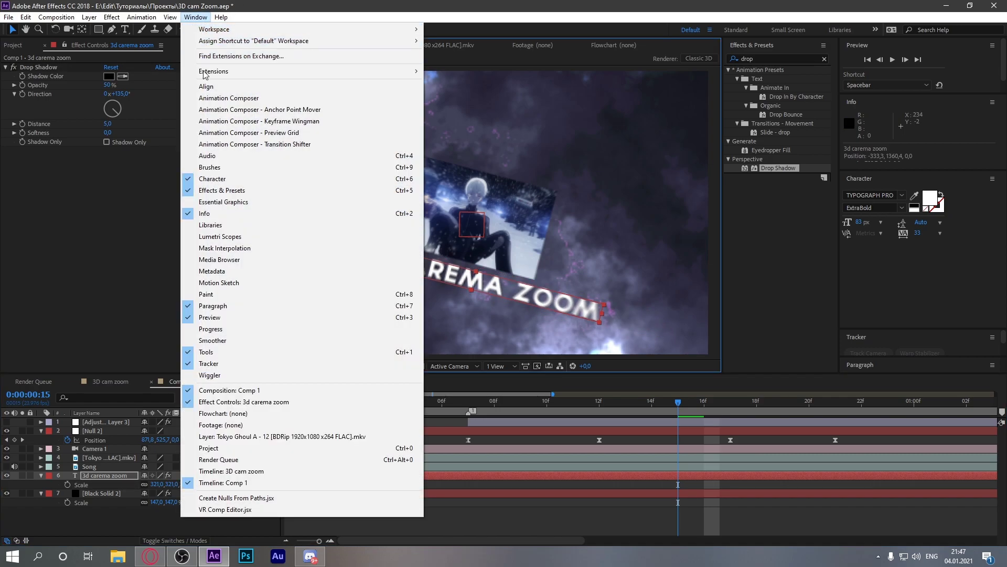
{"action": "left_click", "coordinate": [242, 100]}
{"action": "left_click", "coordinate": [535, 262]}
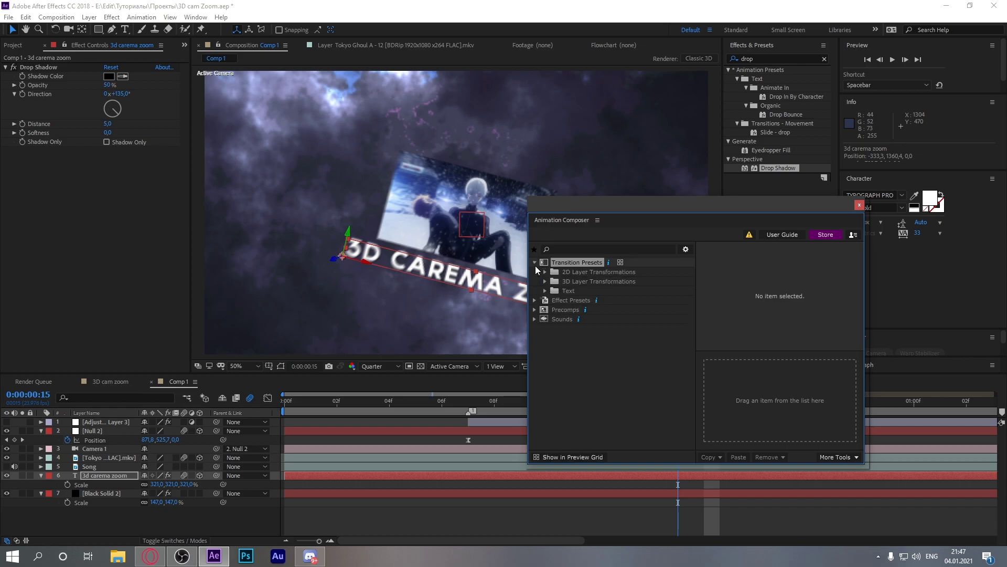
{"action": "left_click", "coordinate": [545, 290]}
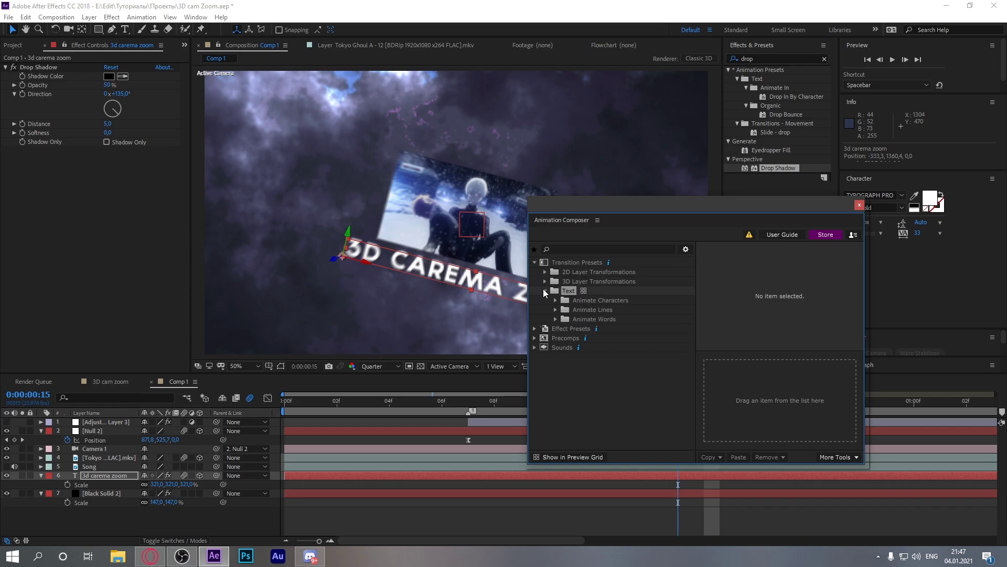
{"action": "left_click", "coordinate": [556, 319]}
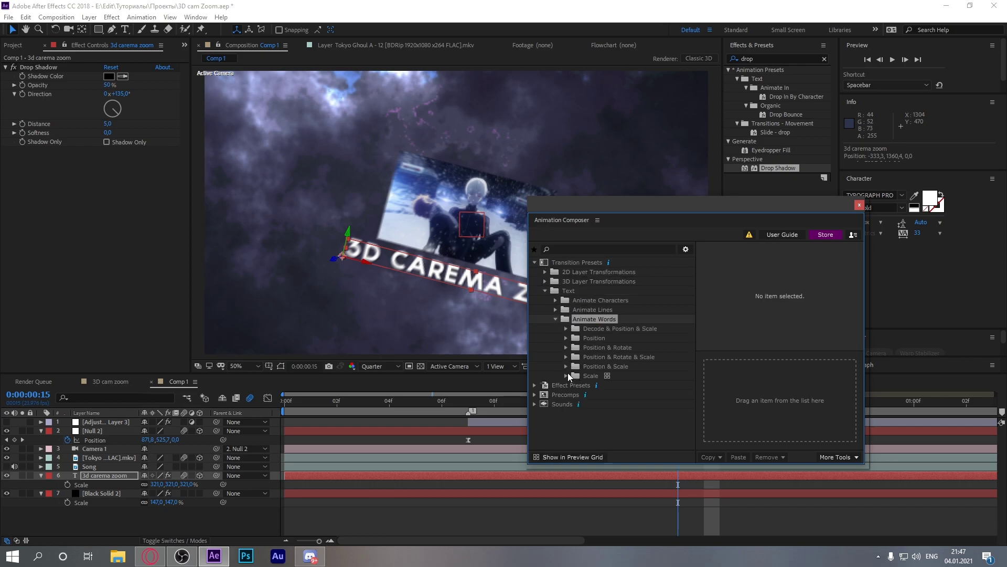
{"action": "left_click", "coordinate": [557, 310]}
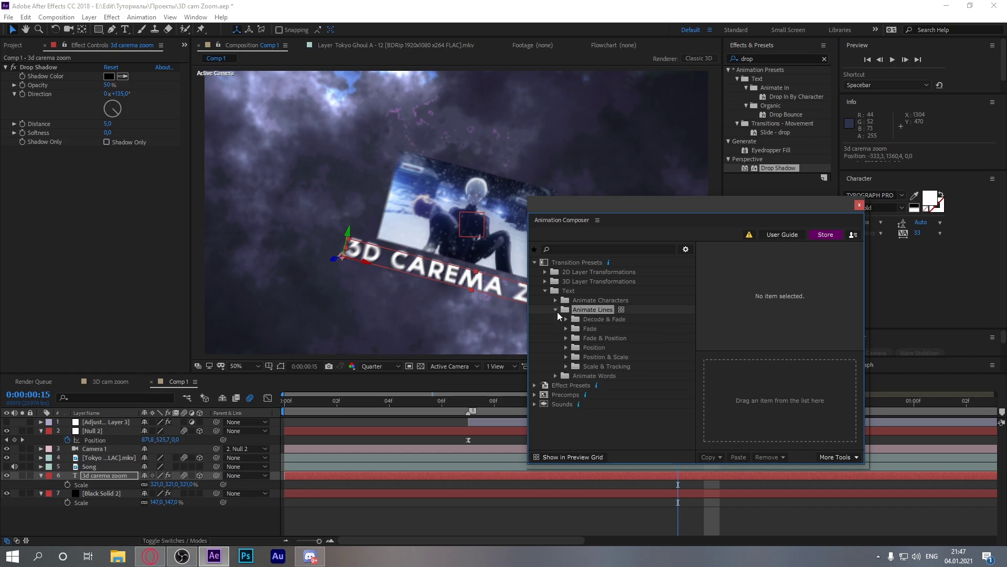
{"action": "left_click", "coordinate": [566, 366]}
{"action": "left_click", "coordinate": [577, 385]}
{"action": "left_click", "coordinate": [608, 396]}
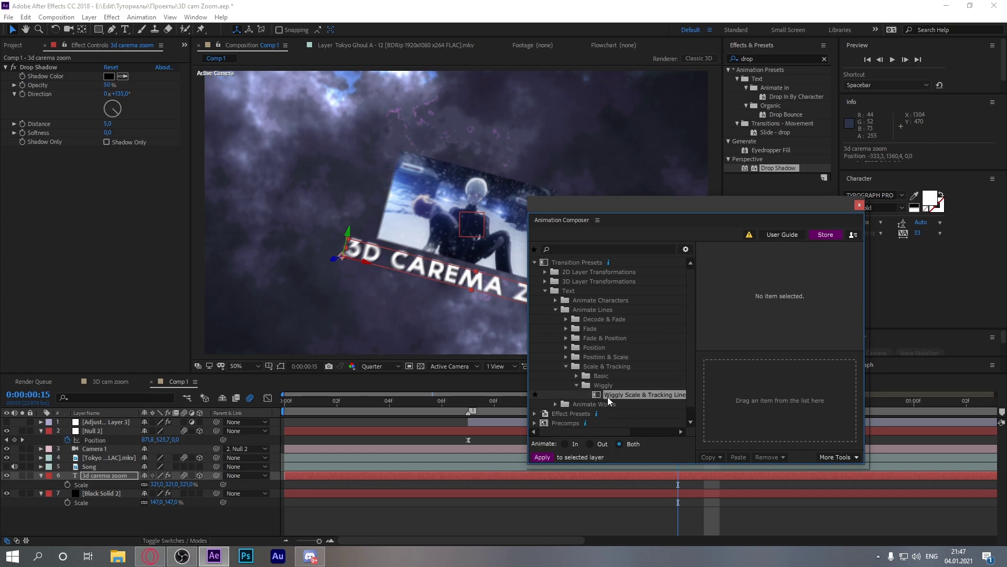
Examine the basic Scale transitions among the Animate Words text presets
{"action": "left_click", "coordinate": [557, 311]}
{"action": "left_click", "coordinate": [555, 320]}
{"action": "left_click", "coordinate": [567, 375]}
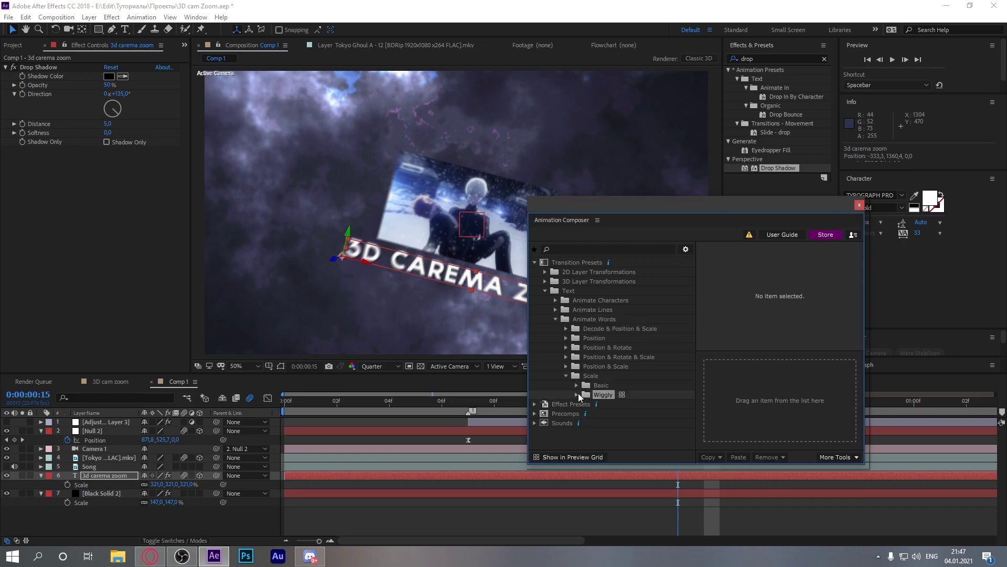
{"action": "left_click", "coordinate": [577, 394]}
{"action": "left_click", "coordinate": [578, 395]}
{"action": "left_click", "coordinate": [577, 386]}
{"action": "left_click", "coordinate": [606, 403]}
{"action": "left_click", "coordinate": [611, 396]}
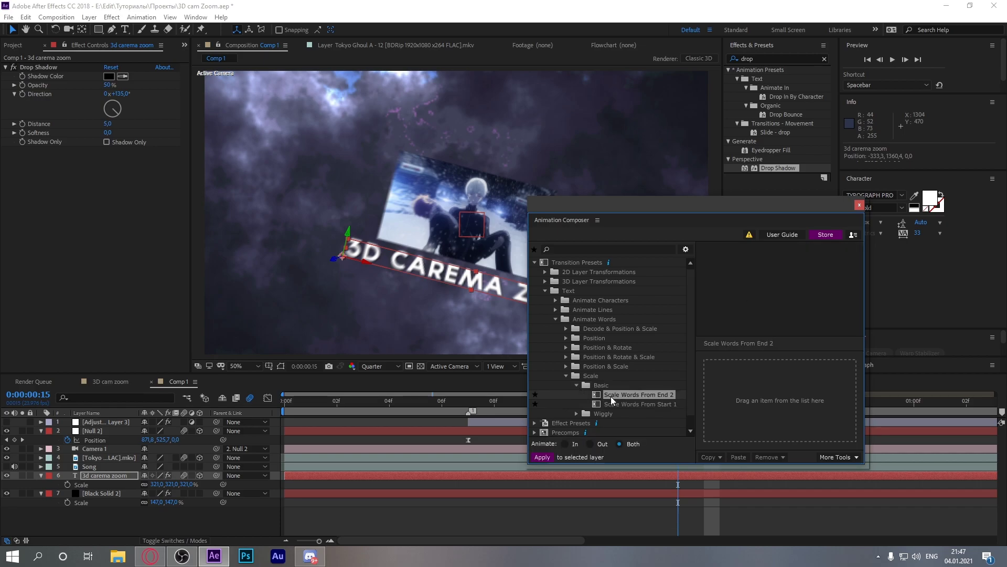
Apply the Wiggly Position & Scale Words Together Randomly 5 preset as the title's In transition and close Animation Composer
{"action": "left_click", "coordinate": [566, 375]}
{"action": "left_click", "coordinate": [567, 367]}
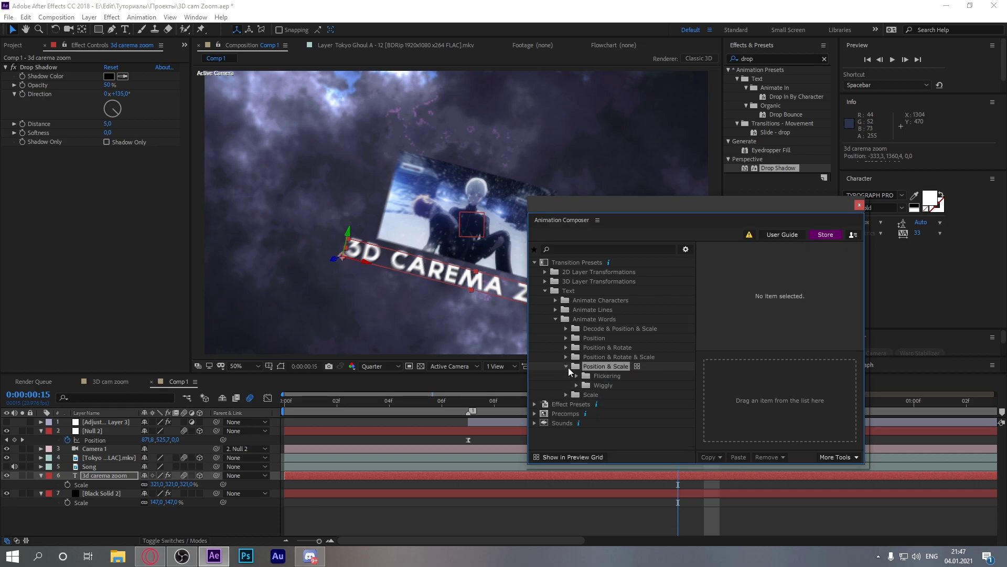
{"action": "left_click", "coordinate": [577, 385]}
{"action": "left_click", "coordinate": [609, 413]}
{"action": "left_click", "coordinate": [615, 394]}
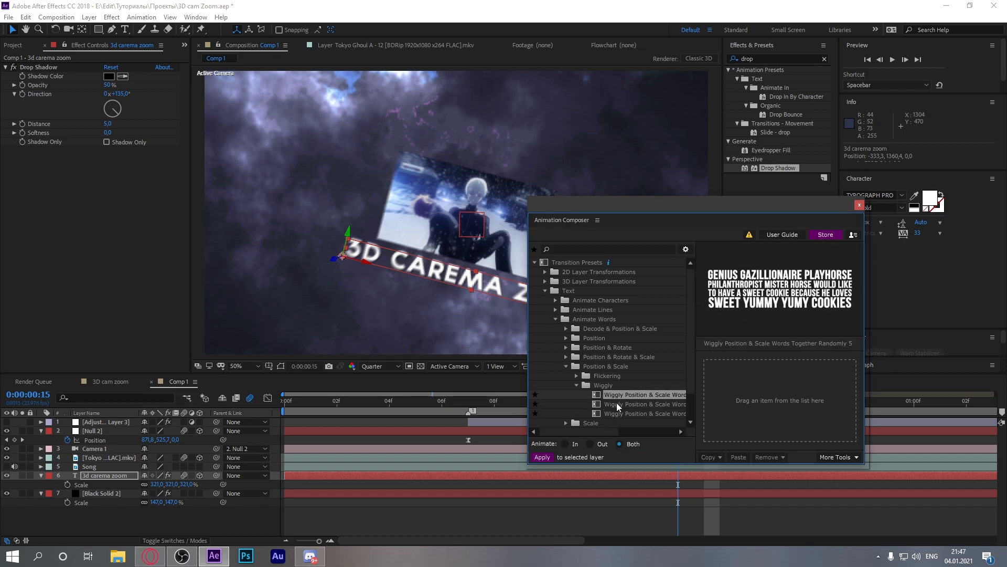
{"action": "left_click_drag", "start_coordinate": [612, 393], "coordinate": [776, 398]}
{"action": "left_click", "coordinate": [860, 205]}
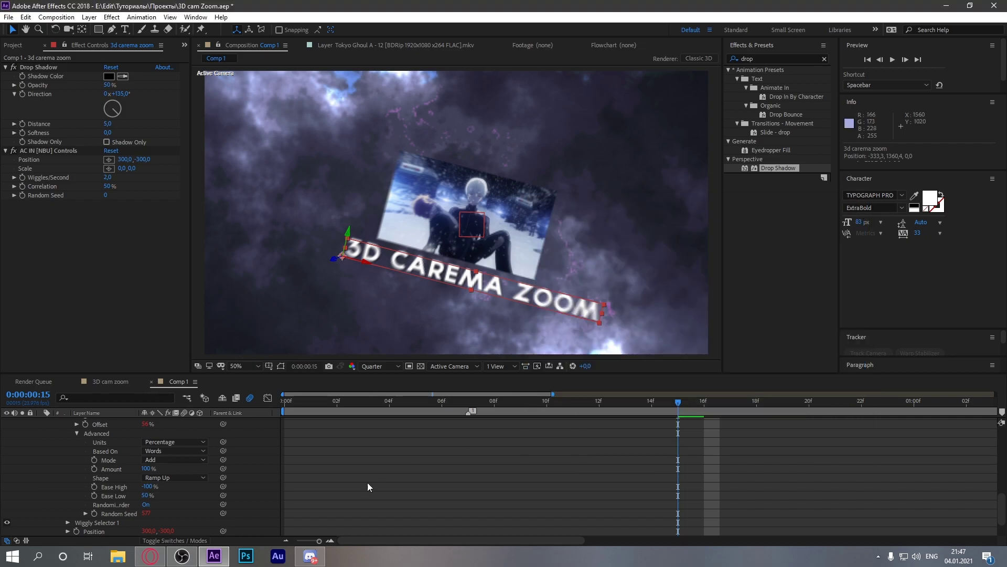
Collapse the title layer's properties and move the layer directly above Null 2
{"action": "scroll", "coordinate": [367, 483], "scroll_direction": "down", "scroll_amount": 2}
{"action": "scroll", "coordinate": [401, 461], "scroll_direction": "up", "scroll_amount": 5}
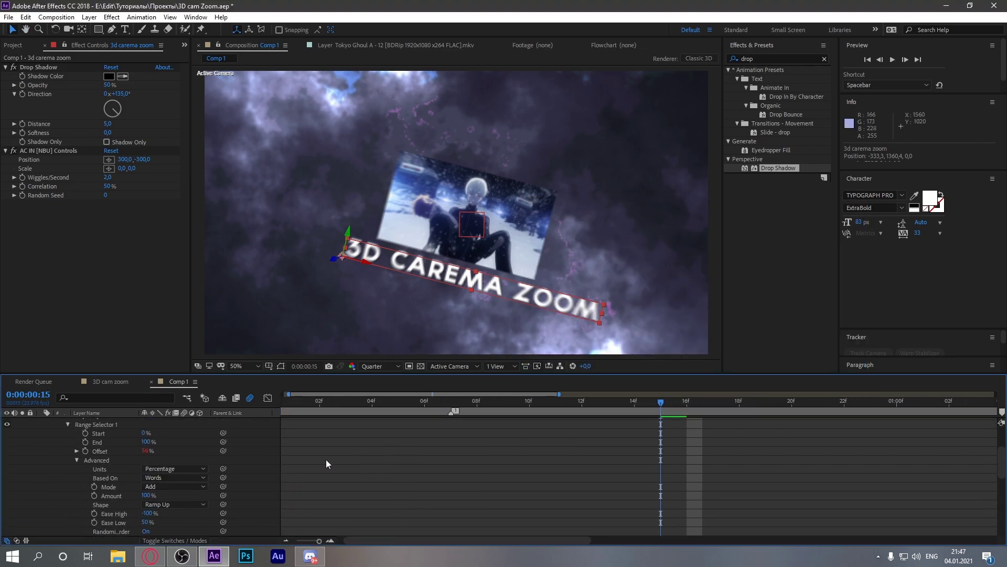
{"action": "left_click", "coordinate": [42, 475]}
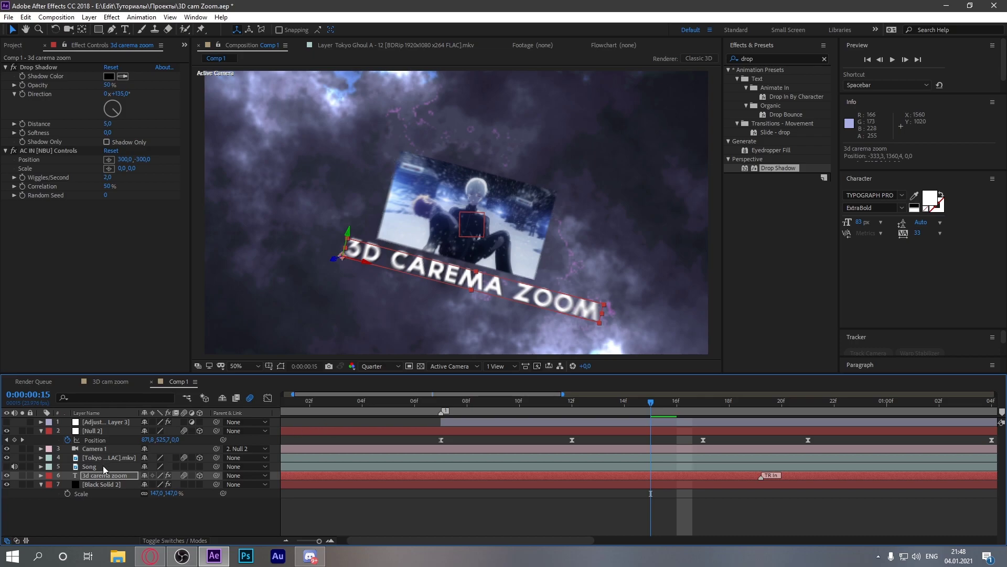
{"action": "left_click_drag", "start_coordinate": [110, 477], "coordinate": [110, 438]}
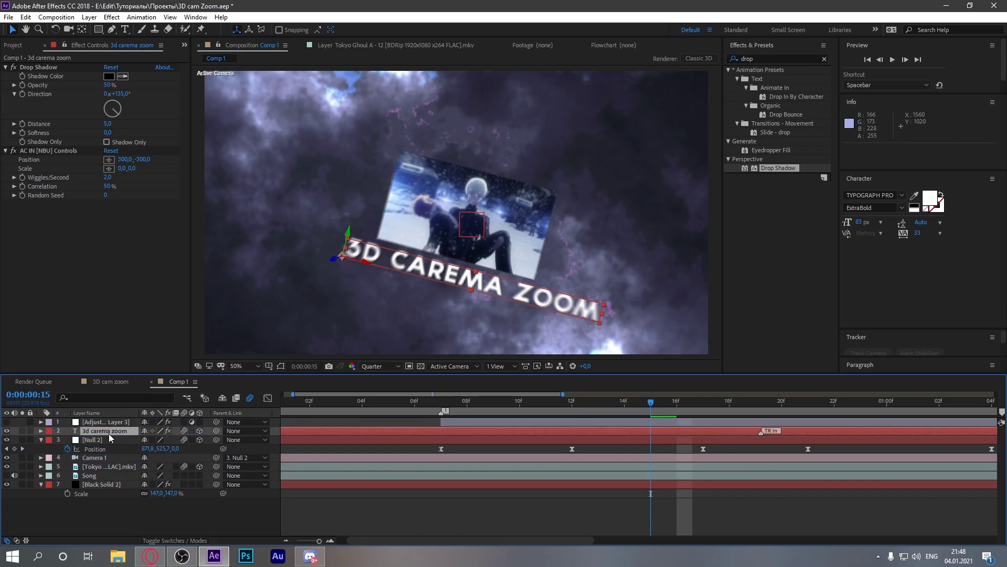
Split the title layer at frame 7 on the first marker and delete the earlier part
{"action": "mouse_move", "coordinate": [448, 405]}
{"action": "left_mouse_down"}
{"action": "mouse_move", "coordinate": [747, 416]}
{"action": "mouse_move", "coordinate": [442, 413]}
{"action": "left_mouse_up"}
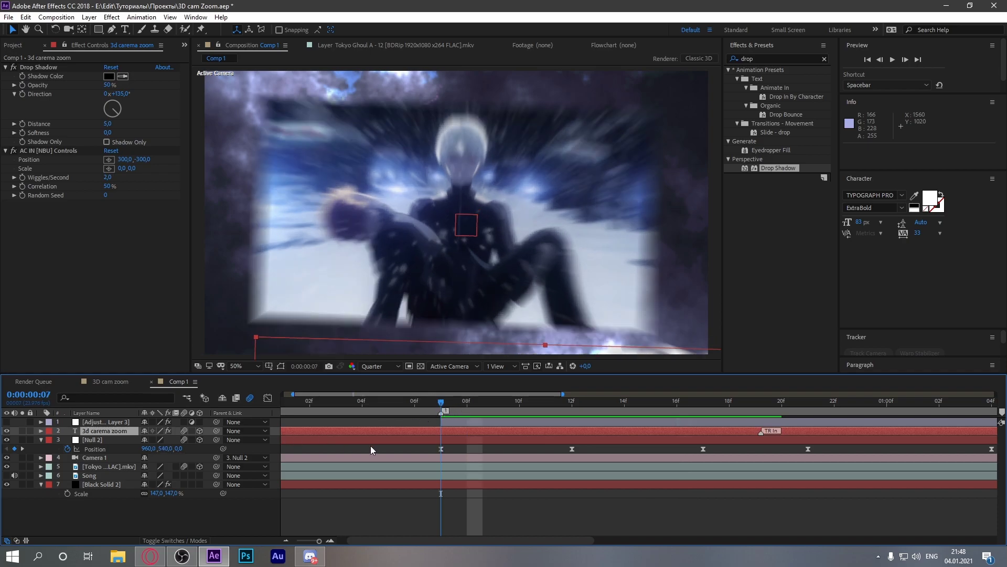
{"action": "key", "text": "ctrl+shift+d"}
{"action": "left_click", "coordinate": [435, 440]}
{"action": "key", "text": "Delete"}
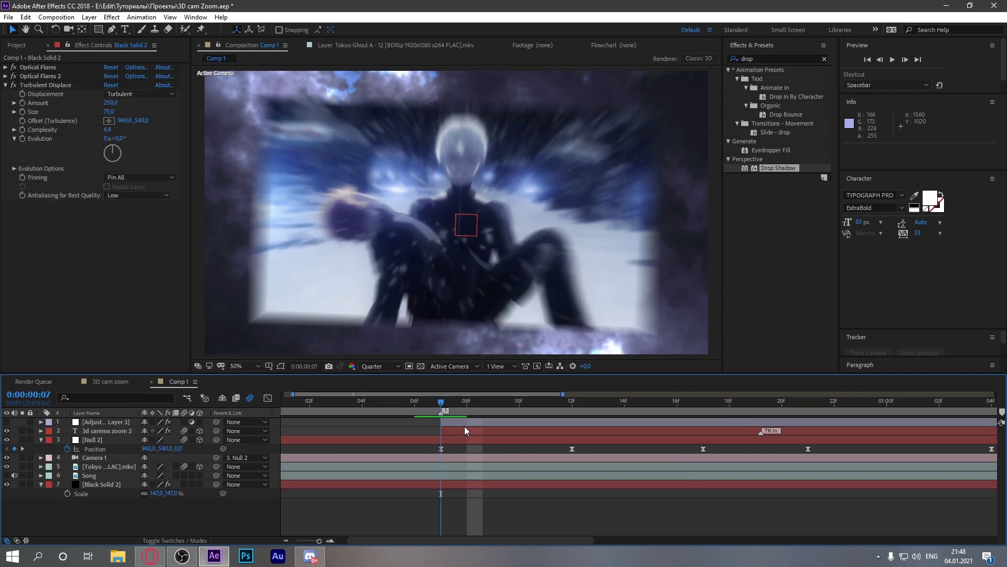
Move the title's TR In marker to 0:00:01:15 and check the frame at 0:00:01:06
{"action": "left_click_drag", "start_coordinate": [770, 433], "coordinate": [868, 432]}
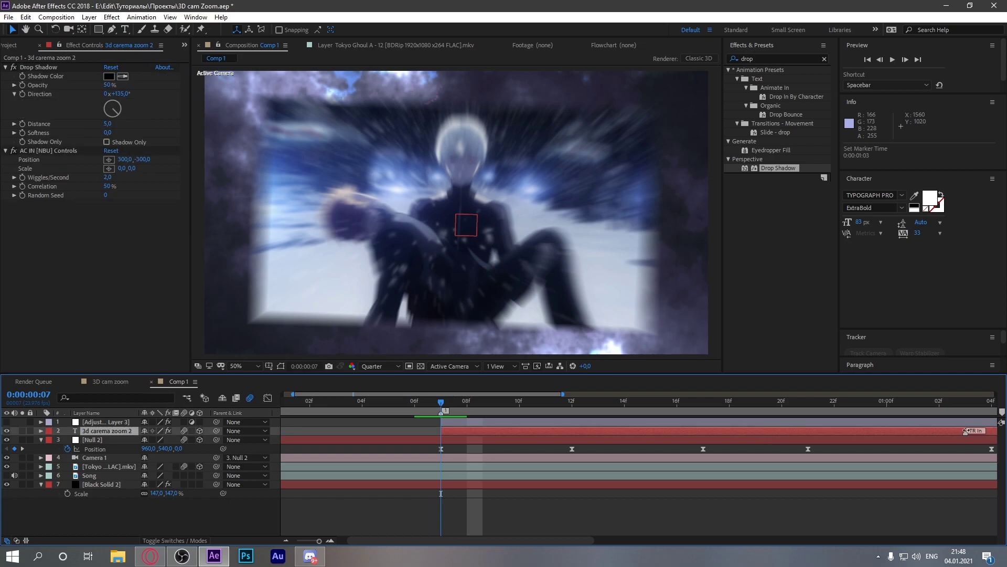
{"action": "left_click_drag", "start_coordinate": [563, 393], "coordinate": [995, 393]}
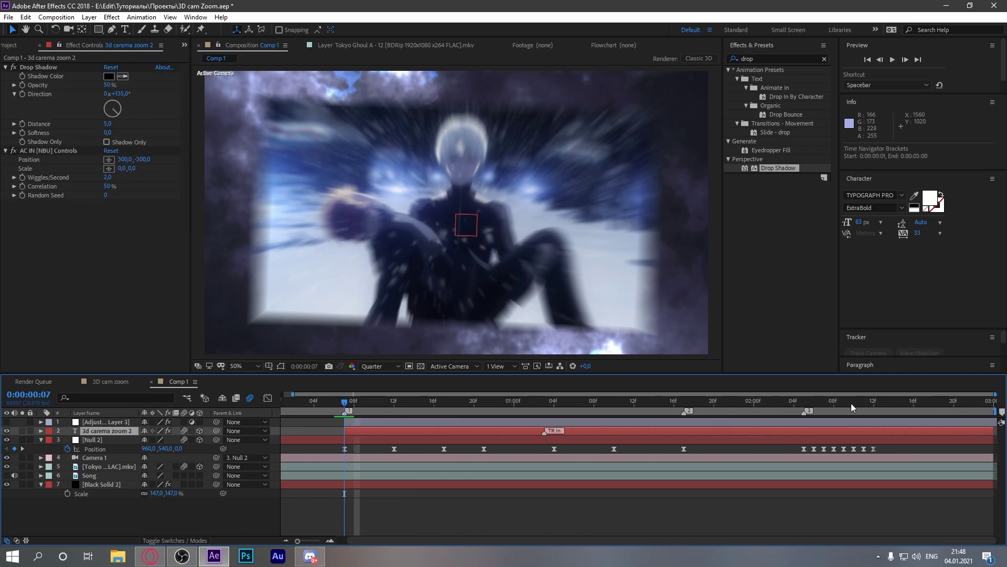
{"action": "left_click_drag", "start_coordinate": [344, 401], "coordinate": [574, 404]}
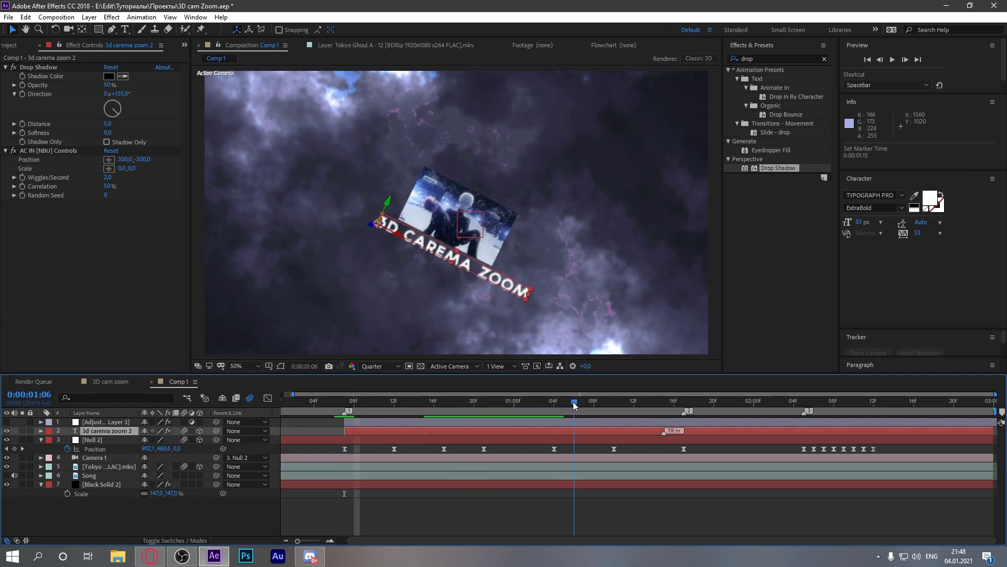
Add a new text layer reading "SUBSCRIBE" above the clip
{"action": "left_click", "coordinate": [126, 29]}
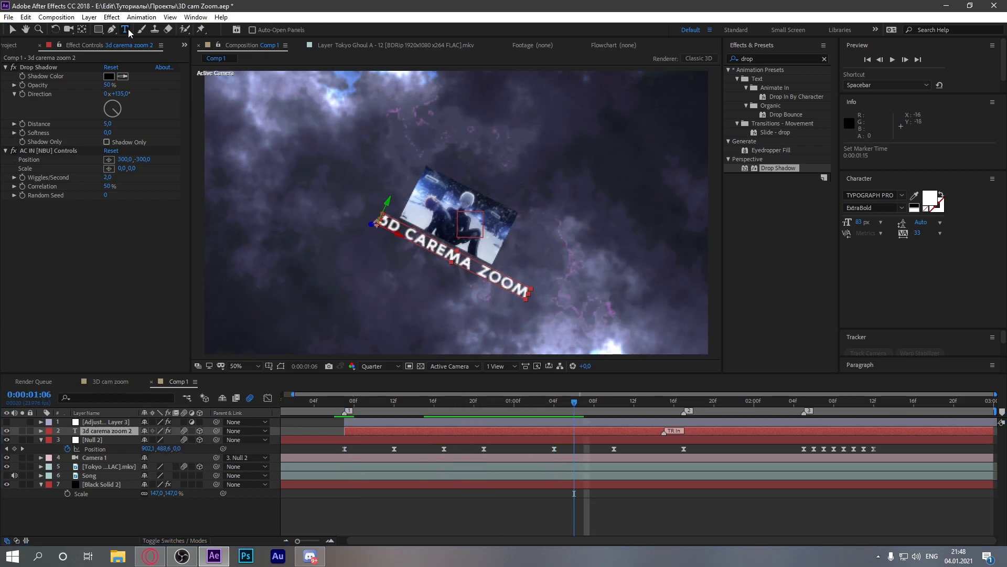
{"action": "left_click", "coordinate": [472, 172]}
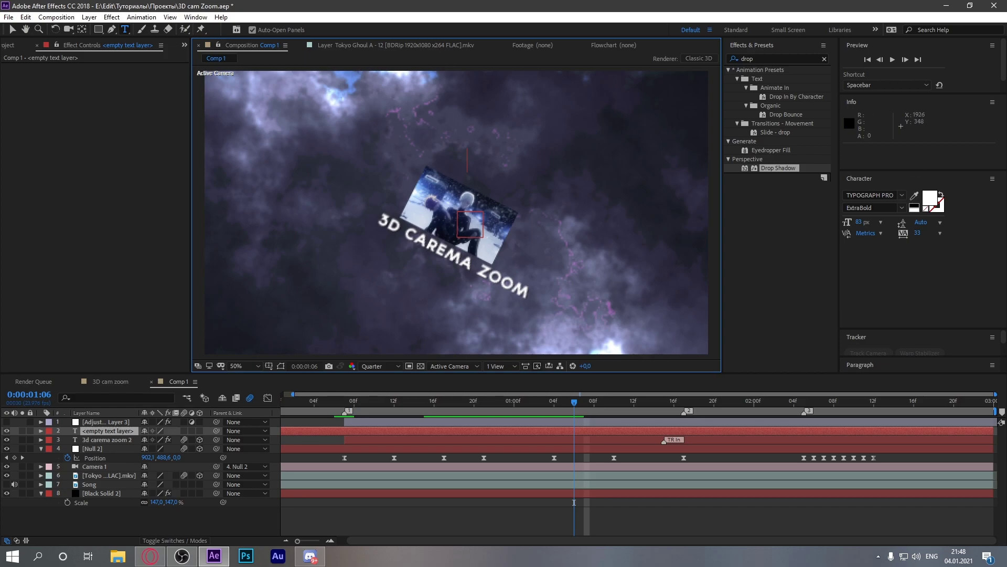
{"action": "key", "text": "alt+Tab"}
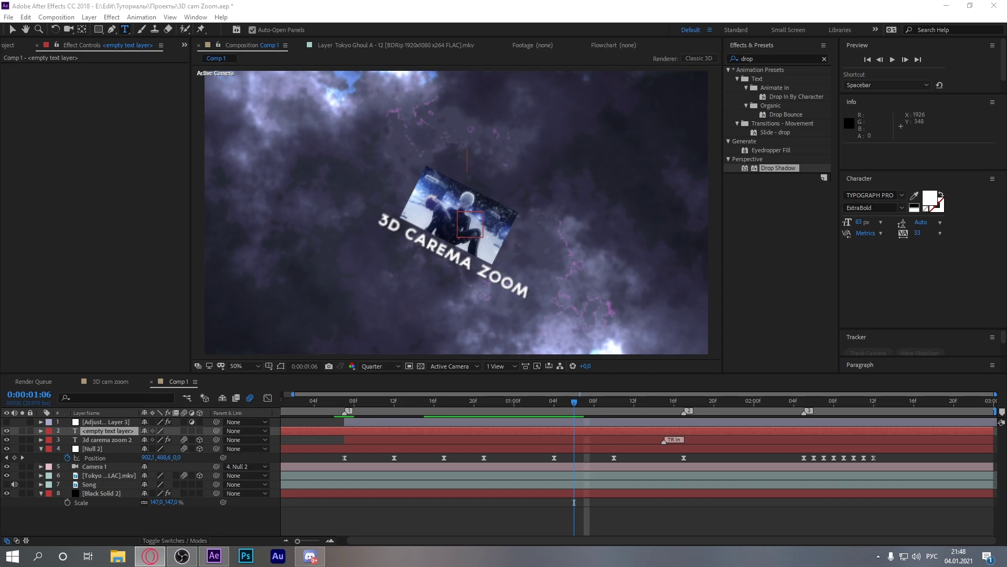
{"action": "left_click", "coordinate": [479, 173]}
{"action": "type", "text": "Ы"}
{"action": "key", "text": "BackSpace"}
{"action": "key", "text": "alt+shift"}
{"action": "type", "text": "S"}
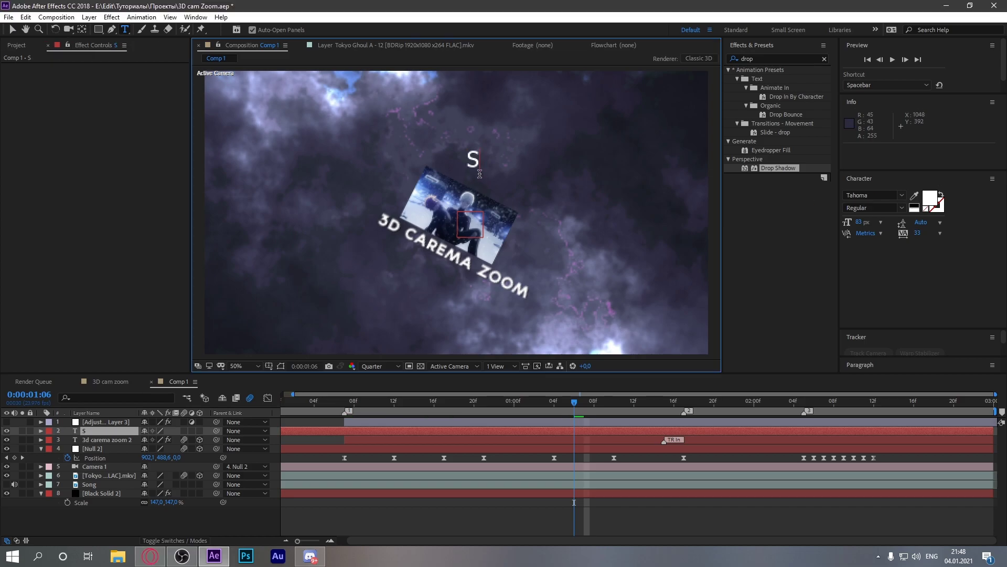
{"action": "type", "text": "UBSCRIBE"}
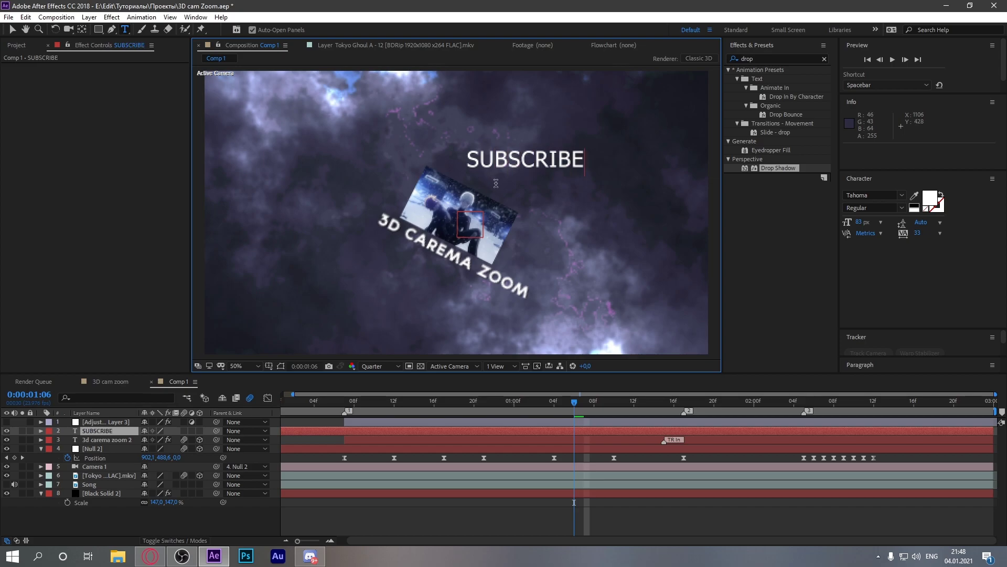
Set the whole SUBSCRIBE text to the TYPOGRAPH PRO ExtraBold font
{"action": "key", "text": "ctrl+a"}
{"action": "left_click", "coordinate": [873, 195]}
{"action": "type", "text": "ty"}
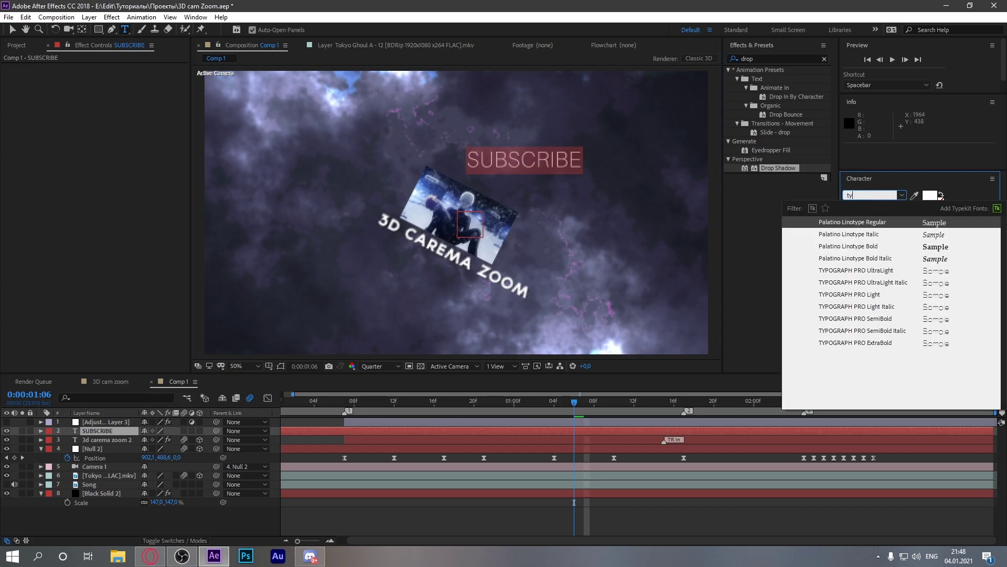
{"action": "left_click", "coordinate": [862, 344]}
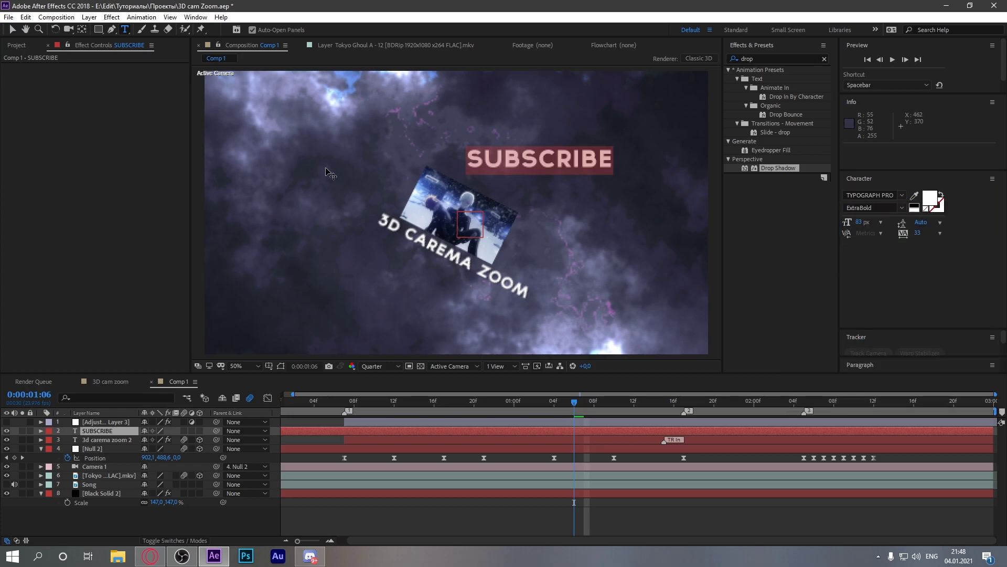
Make SUBSCRIBE a 3D layer with motion blur, scale it to 564%, and place it above the clip at about -222, -243
{"action": "left_click", "coordinate": [200, 430]}
{"action": "key", "text": "s"}
{"action": "left_click_drag", "start_coordinate": [157, 439], "coordinate": [410, 443]}
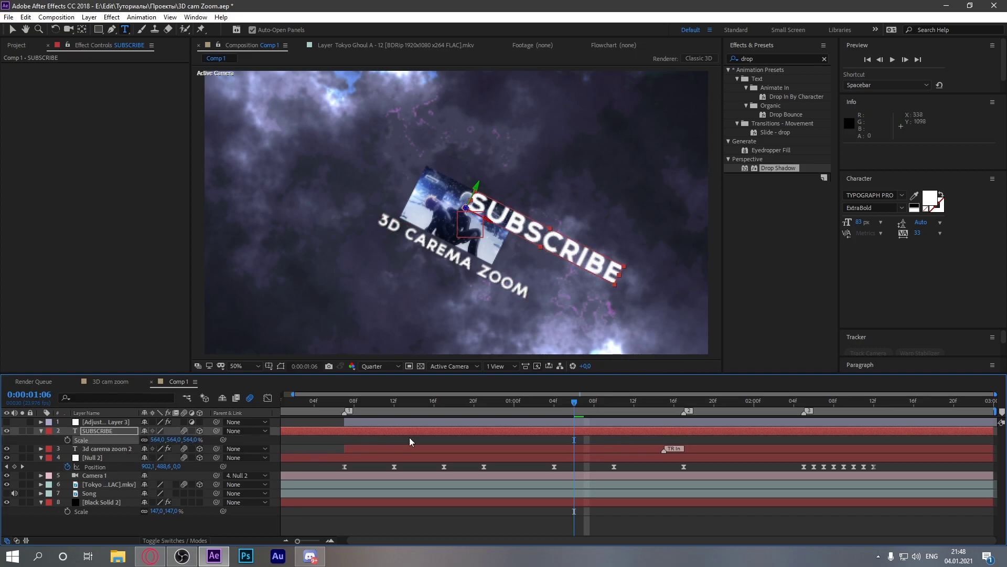
{"action": "key", "text": "v"}
{"action": "left_click", "coordinate": [487, 170]}
{"action": "left_click_drag", "start_coordinate": [488, 170], "coordinate": [457, 149]}
Open Animation Composer for the SUBSCRIBE layer and expand the Animate Lines text transition presets
{"action": "left_click", "coordinate": [196, 17]}
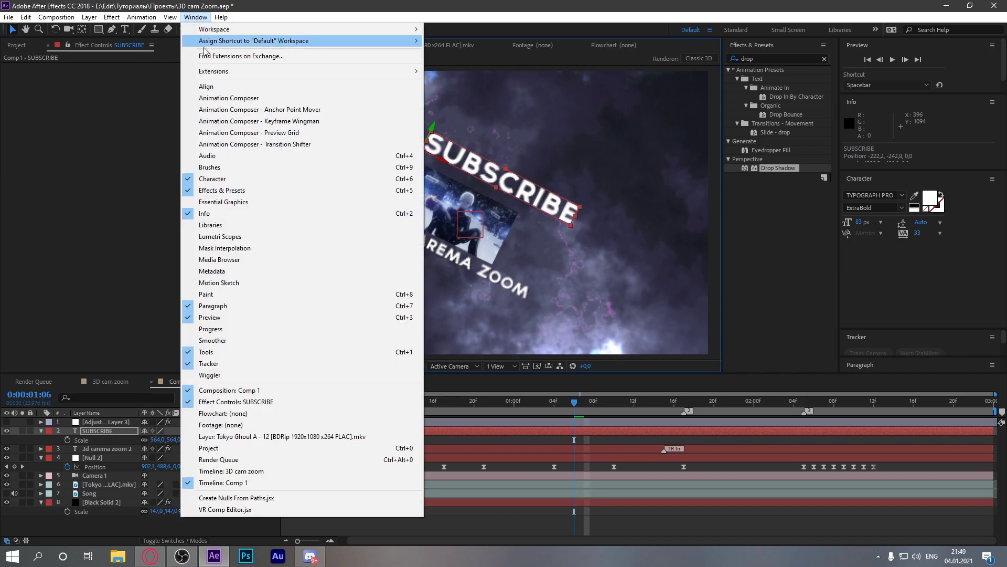
{"action": "left_click", "coordinate": [231, 96]}
{"action": "left_click", "coordinate": [535, 262]}
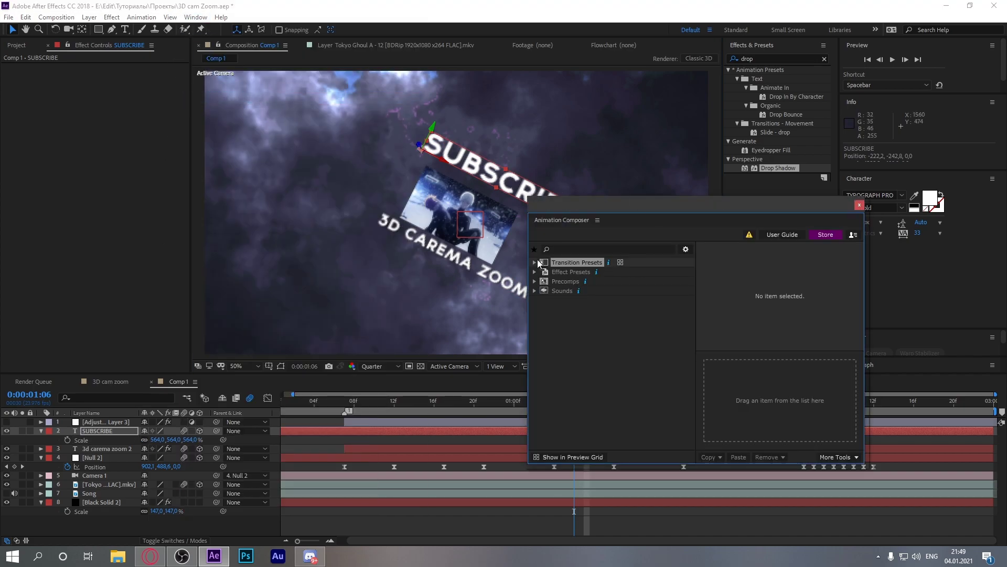
{"action": "left_click", "coordinate": [545, 290]}
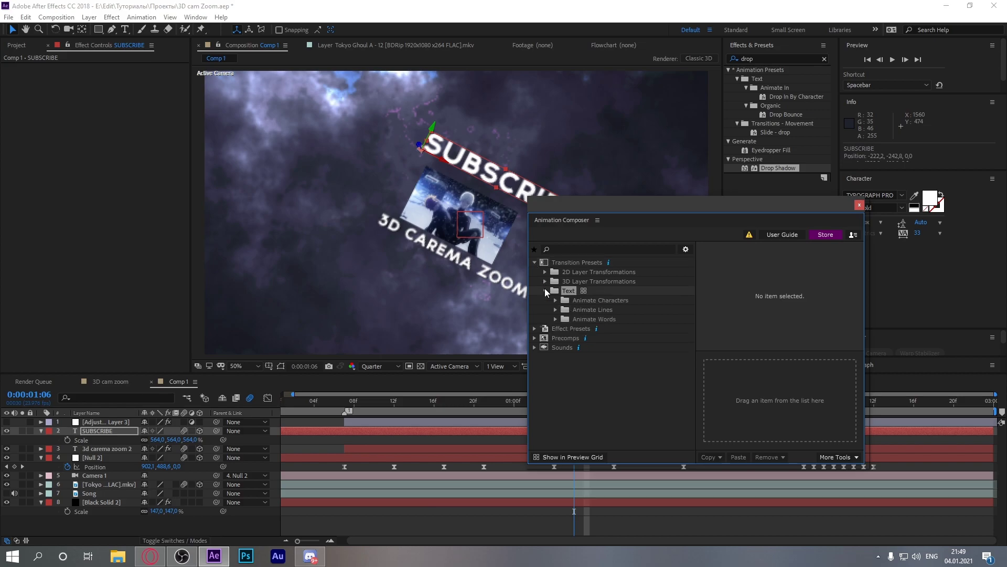
{"action": "left_click", "coordinate": [560, 311]}
{"action": "left_click", "coordinate": [555, 310]}
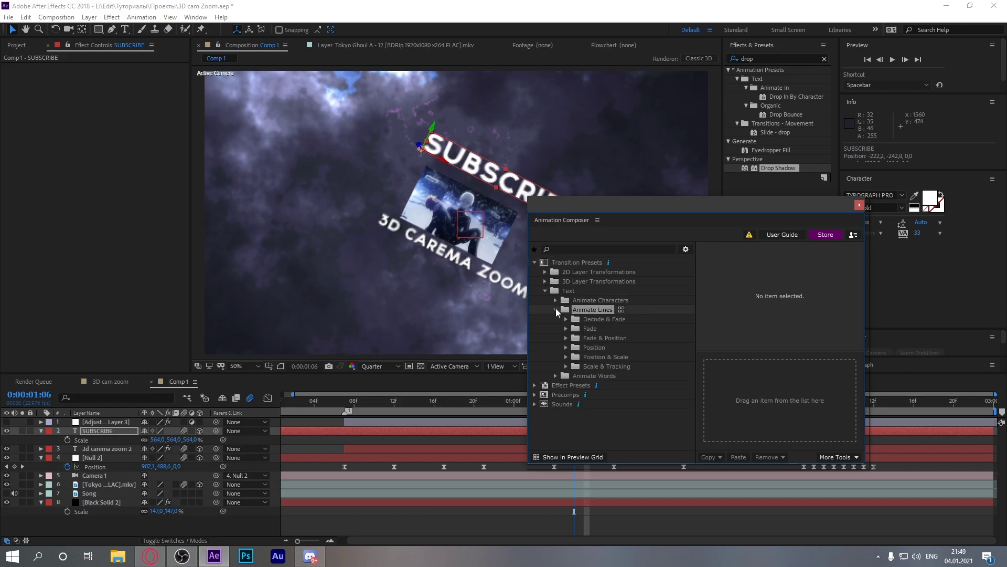